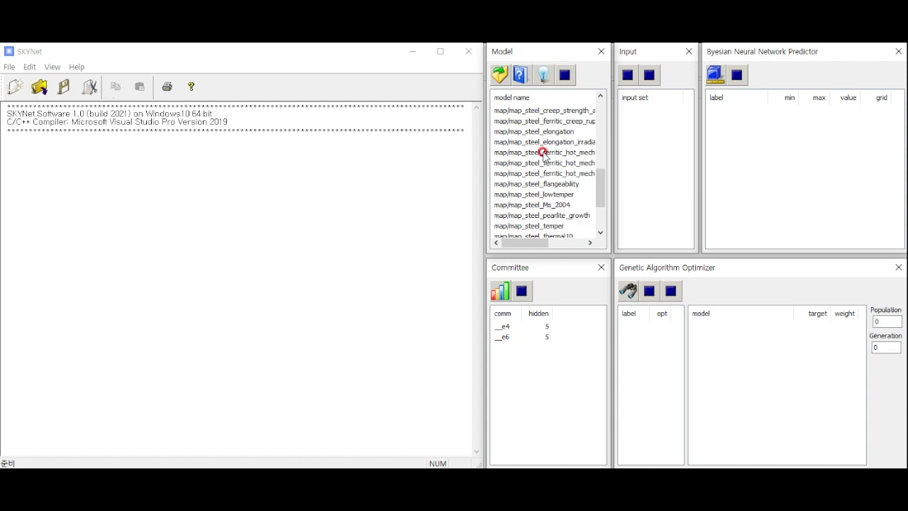
Browse the model list down to the map_steel_weld_mechanical models
key(Down)
key(Down)
key(Down)
key(Down)
key(Down)
key(Down)
key(Down)
key(Down)
key(Down)
key(Down)
key(Down)
key(Down)
key(Down)
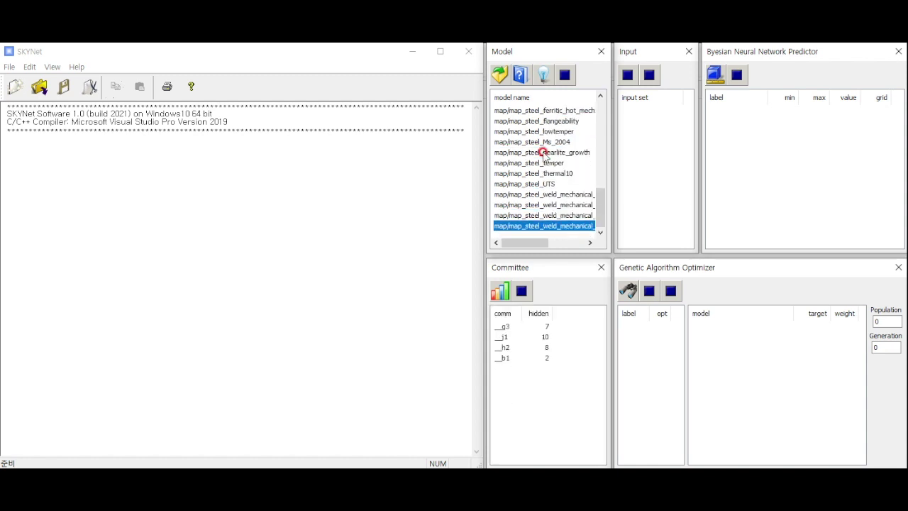
Display the model documentation for map/map_steel_ac1 and review its example program data and results
drag(598, 207, 598, 119)
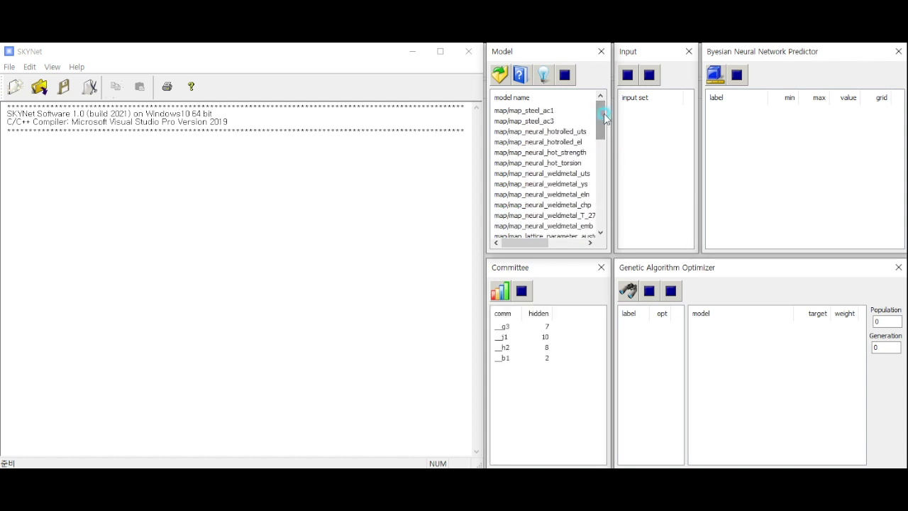
click(520, 112)
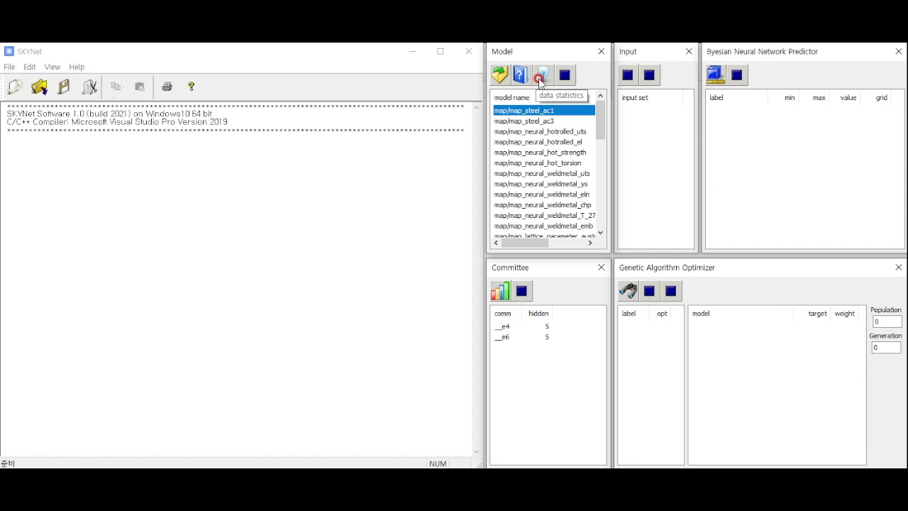
click(520, 75)
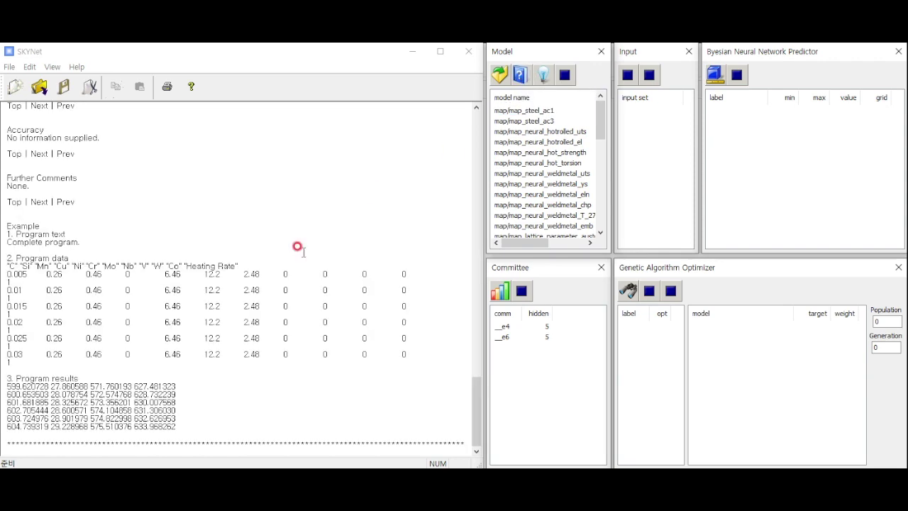
mouse_move(477, 421)
mouse_down()
mouse_move(479, 151)
mouse_move(488, 430)
mouse_up()
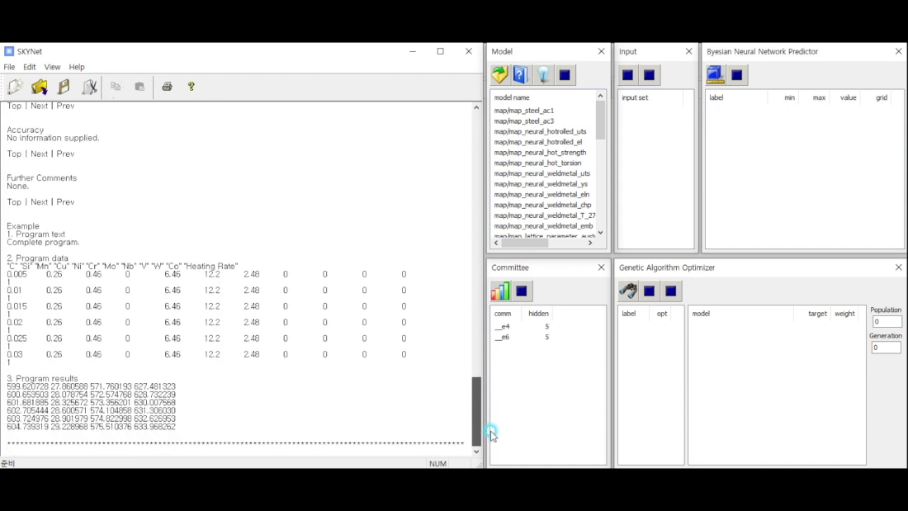
Show the data statistics of map/map_steel_ac1 and examine the minimum, maximum, average and standard deviation of each variable
click(543, 75)
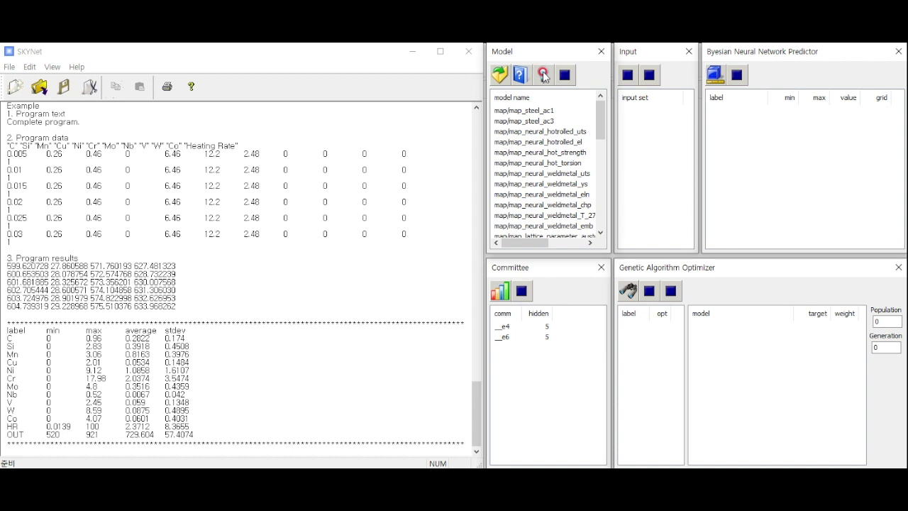
drag(2, 329, 203, 428)
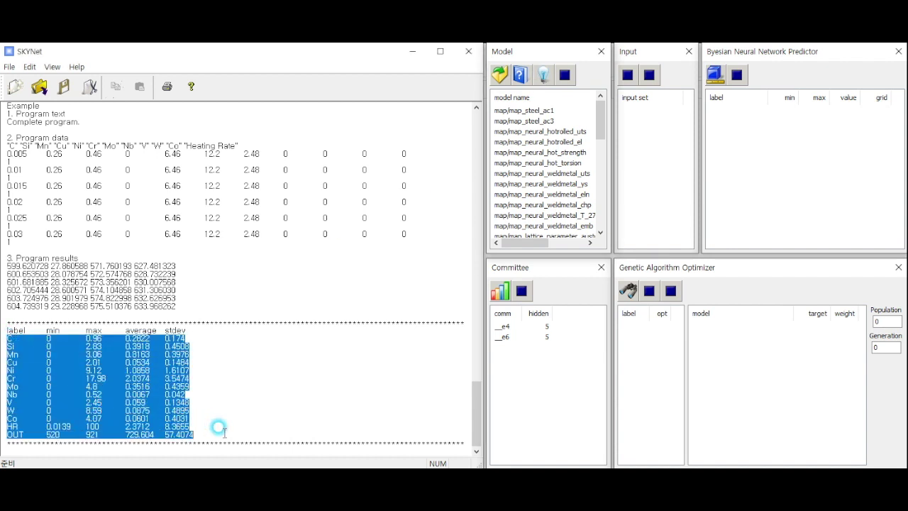
click(221, 428)
Plot the input significance for committee members __e4 and __e6, examine the chart and close it
click(504, 326)
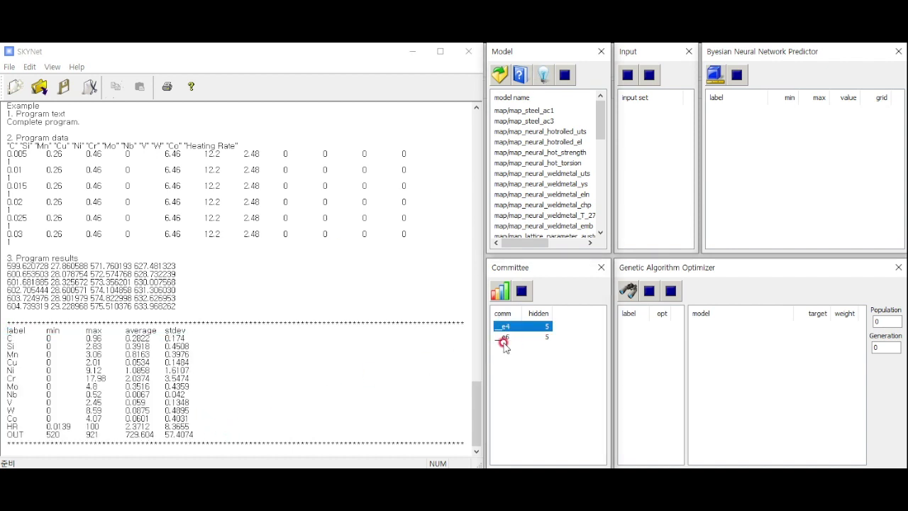
shift+click(502, 337)
click(502, 295)
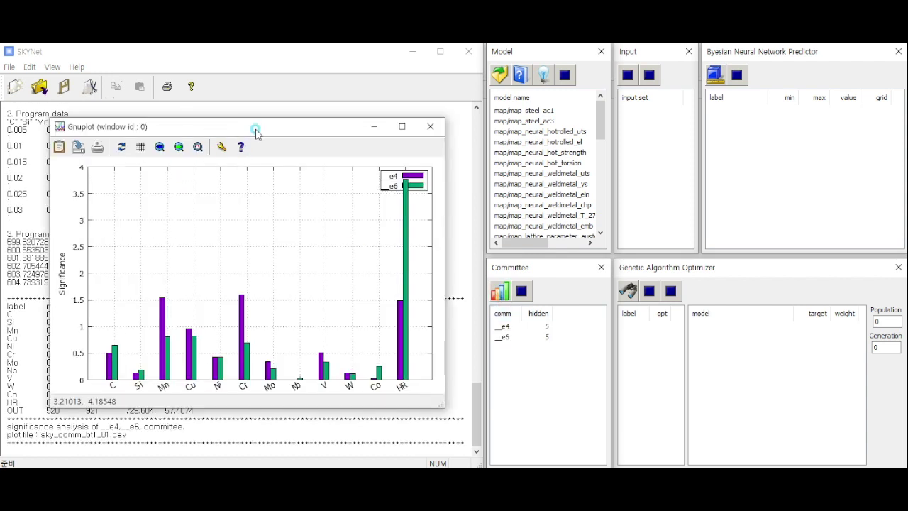
drag(250, 128, 273, 118)
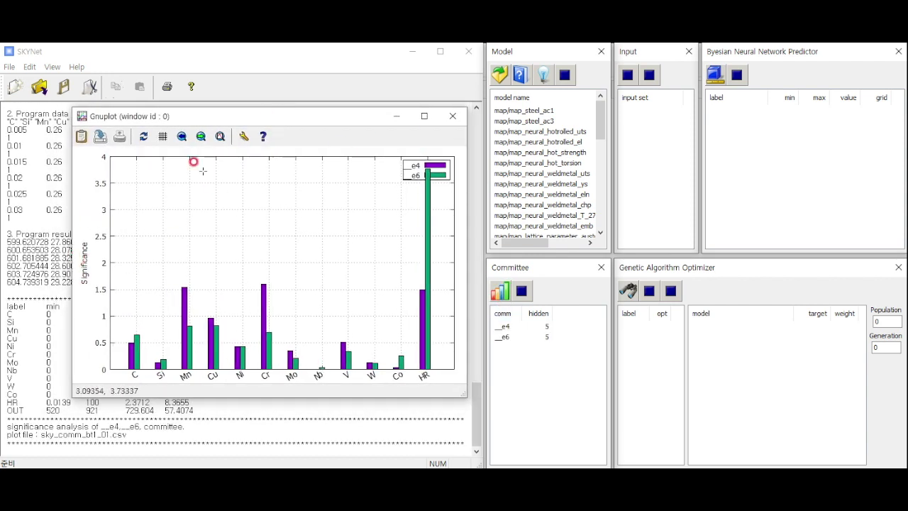
click(452, 115)
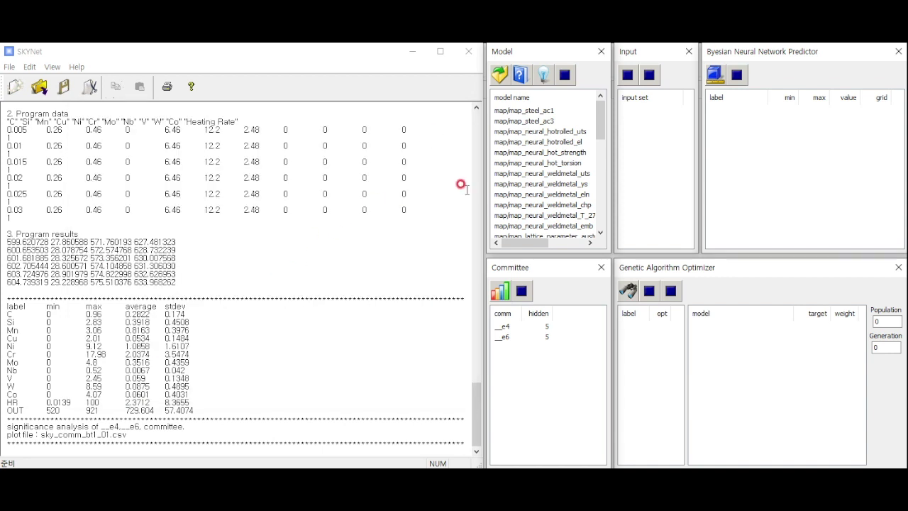
For the map/map_steel_ac1 model, choose test2.dat from the test\map\map_steel_ac1 folder as the test data file
click(544, 112)
click(500, 76)
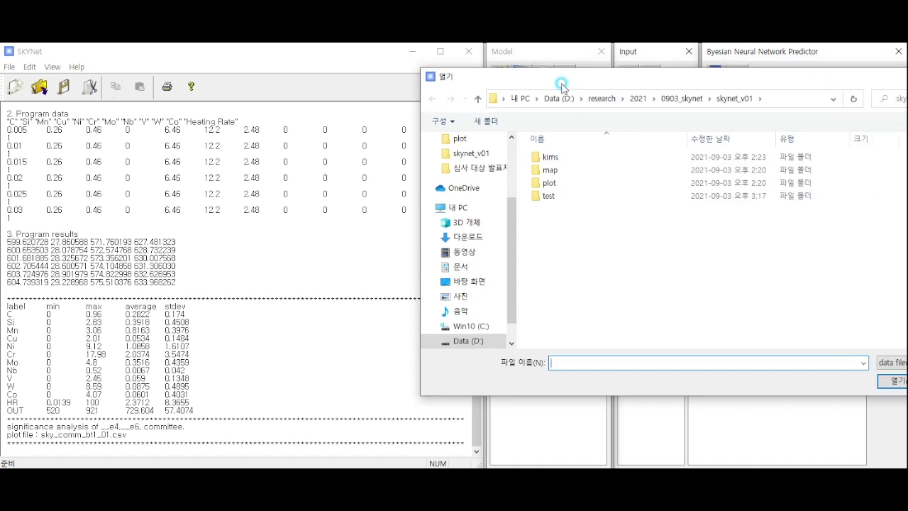
drag(669, 75, 358, 85)
click(295, 202)
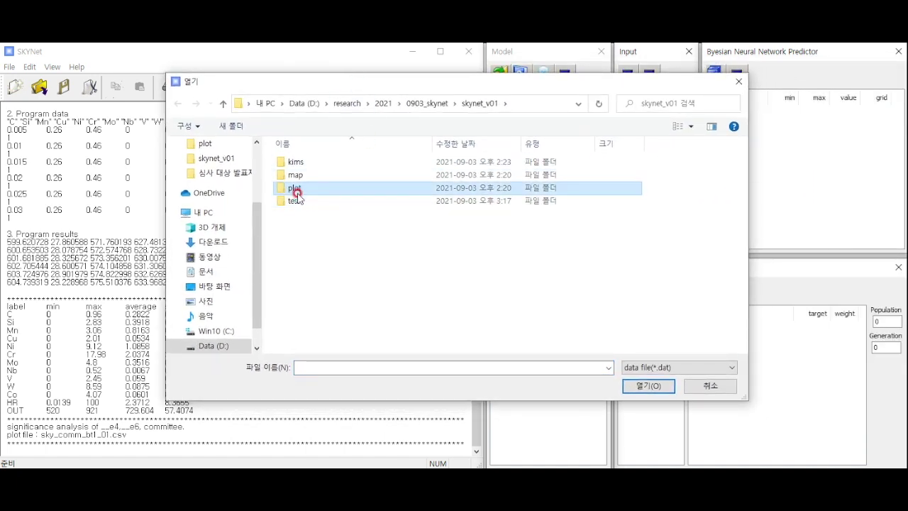
double_click(295, 202)
double_click(296, 175)
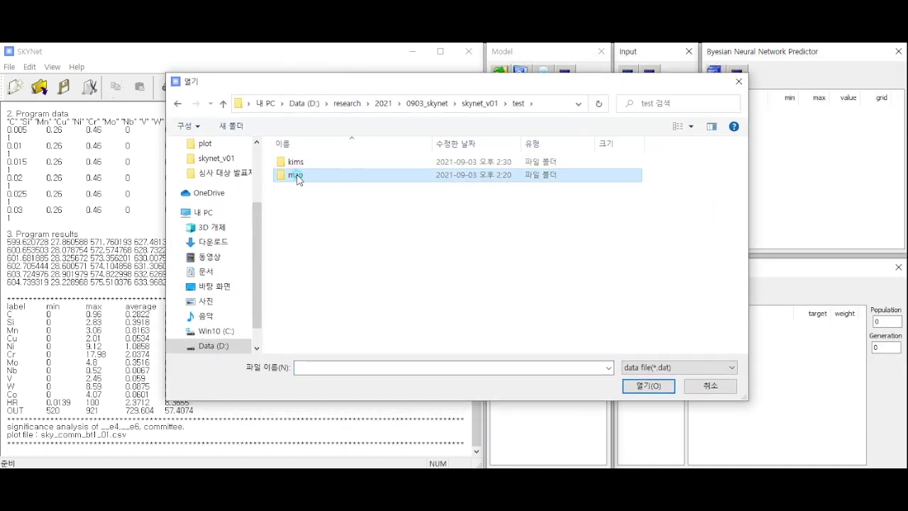
double_click(312, 174)
click(300, 176)
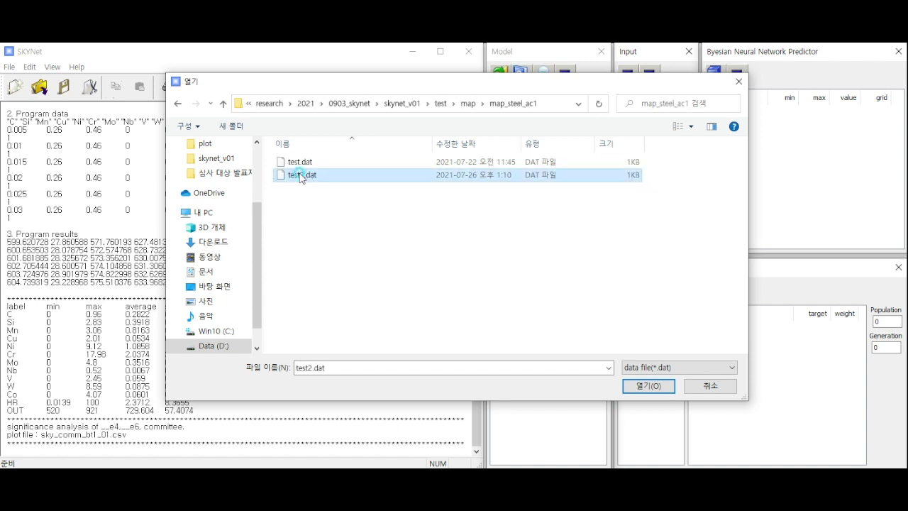
Check the input rows of test2.dat in AcroEdit, then run the map/map_steel_ac1 prediction on that file
right_click(301, 176)
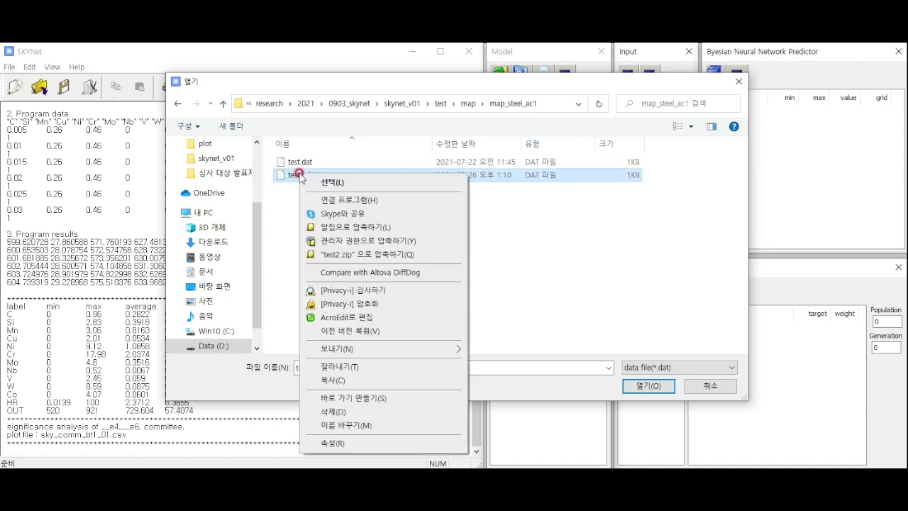
click(331, 311)
drag(257, 140, 461, 182)
click(470, 179)
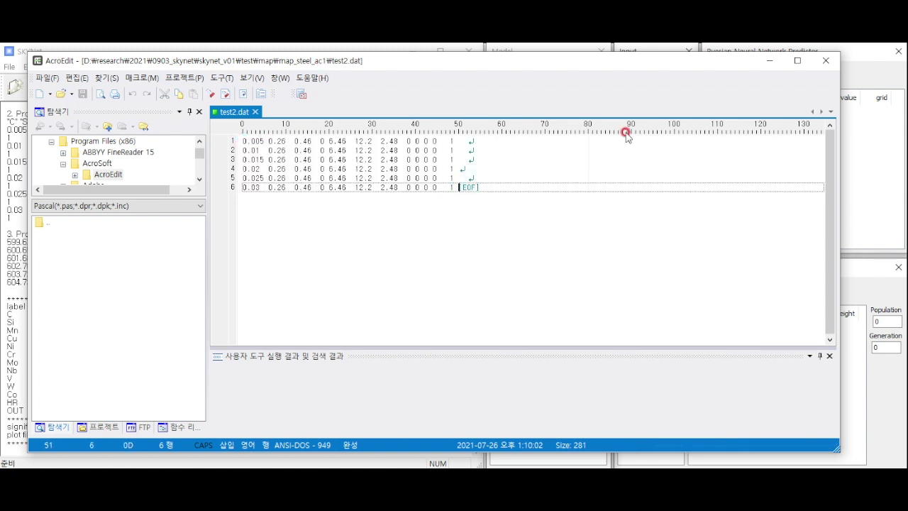
click(825, 61)
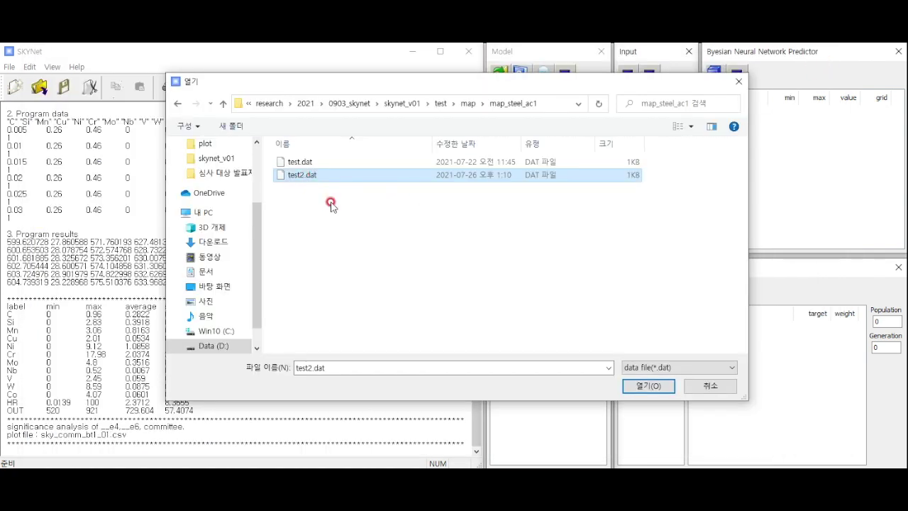
click(647, 384)
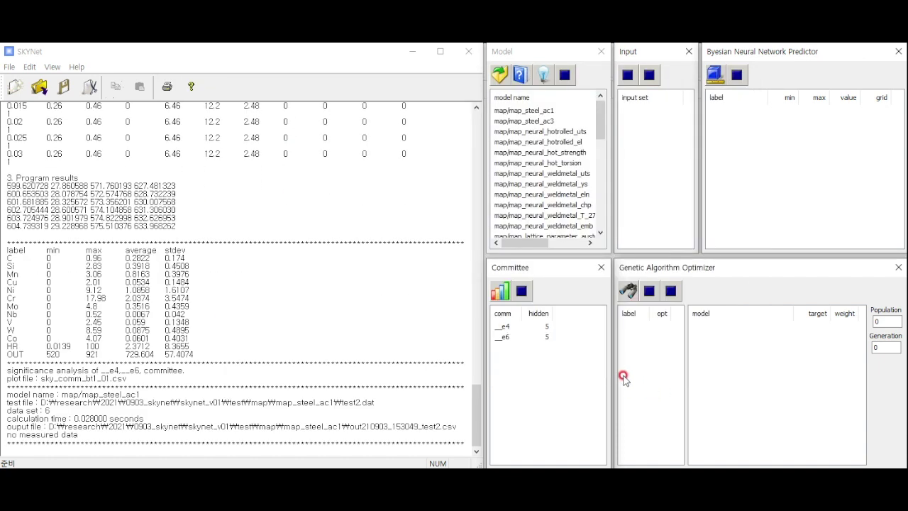
Switch to File Explorer, open the test2 output CSV from test\map\map_steel_ac1 in Excel, and examine the results in columns N and P
mouse_move(291, 28)
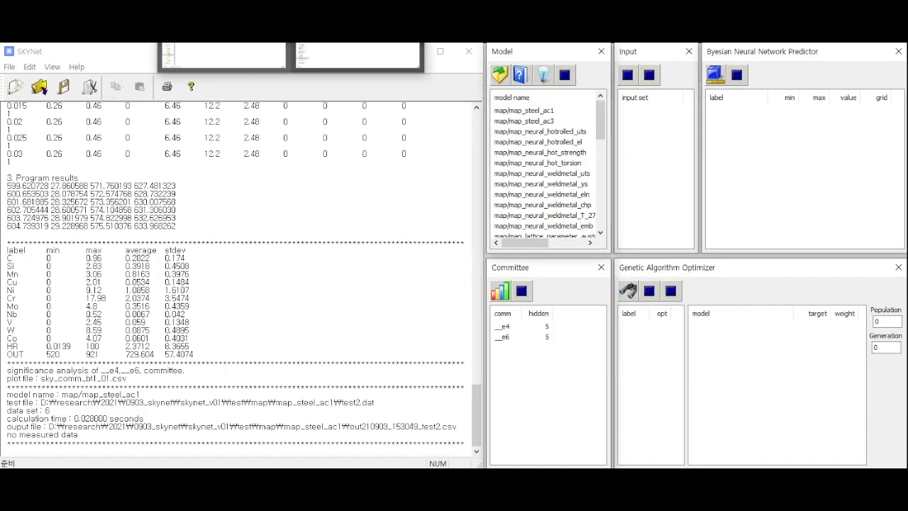
click(222, 55)
double_click(135, 165)
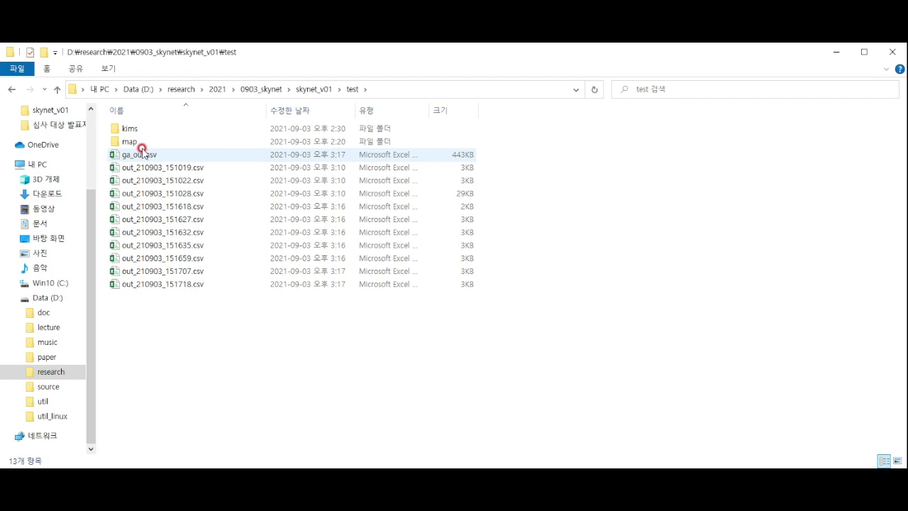
double_click(130, 142)
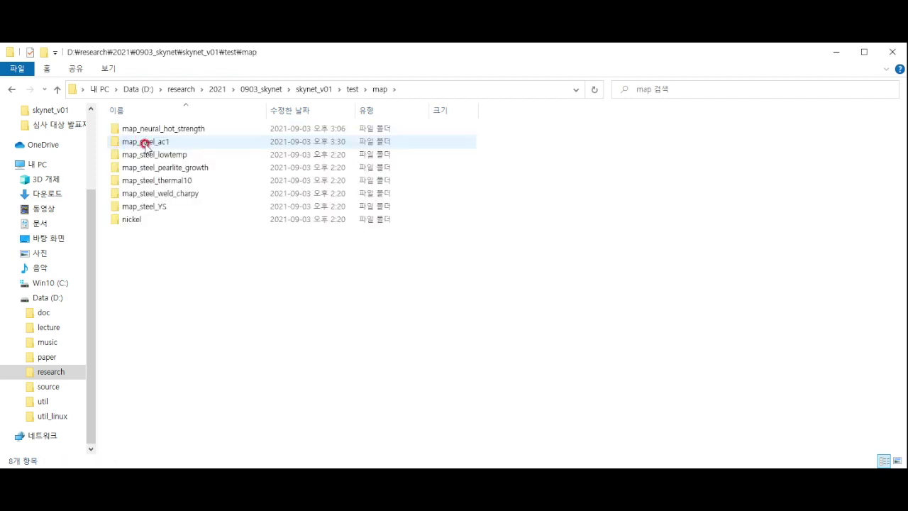
double_click(144, 142)
double_click(154, 142)
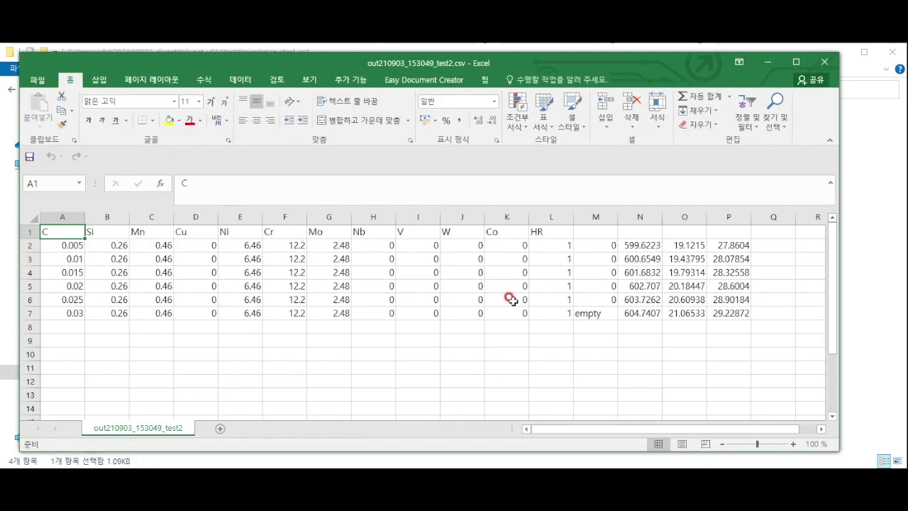
drag(641, 245, 641, 313)
drag(730, 246, 730, 313)
Return to SKYNet and compare the documented program results with the predictions in the Excel output file
key(alt+Tab)
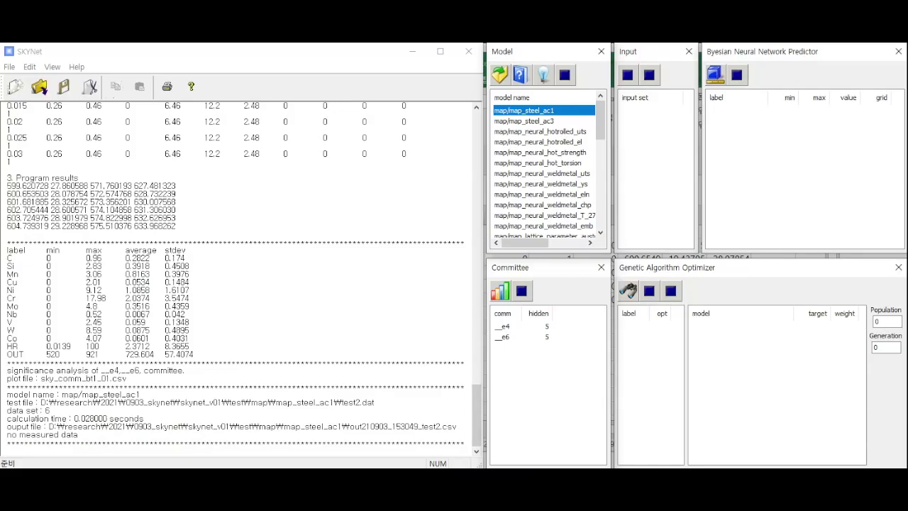
drag(6, 177, 184, 226)
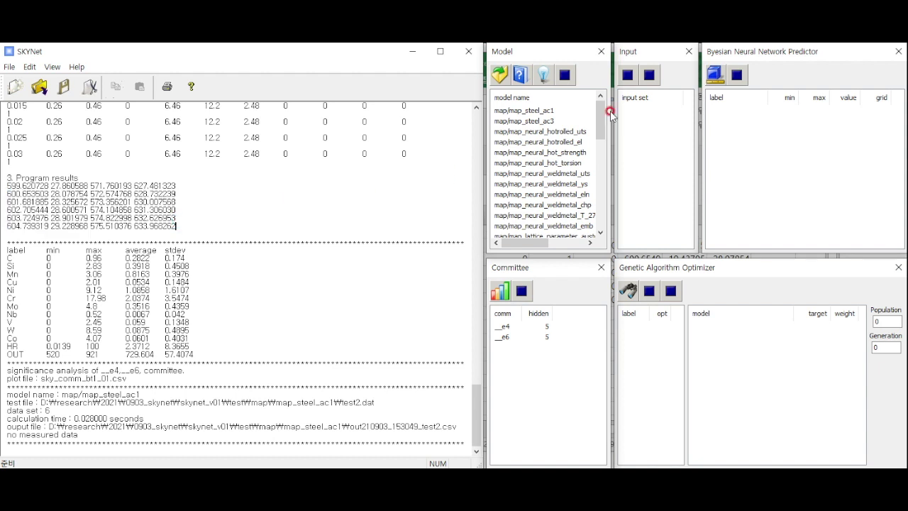
key(alt+Tab)
key(alt+Tab)
click(461, 132)
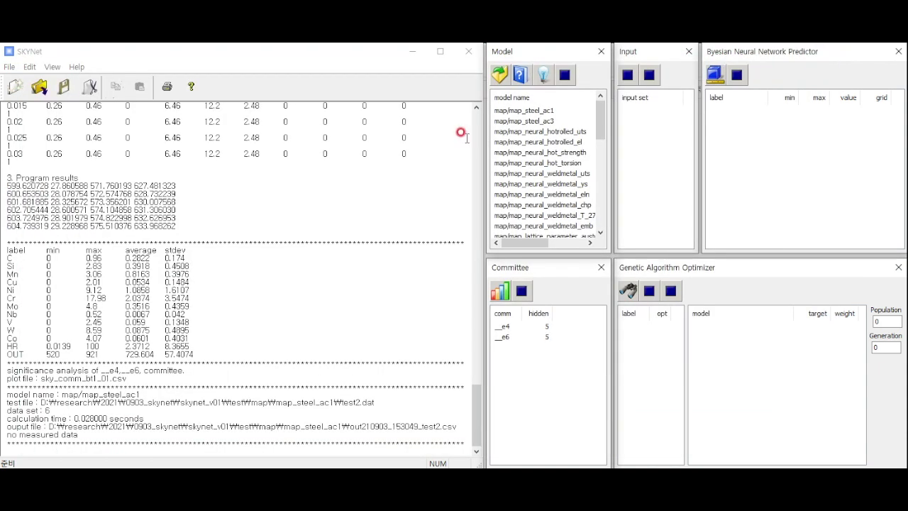
mouse_move(608, 115)
mouse_down()
mouse_move(608, 195)
mouse_move(600, 114)
mouse_up()
Create a new input set for the map/map_steel_ac1 model and load it into the predictor and optimizer
click(574, 110)
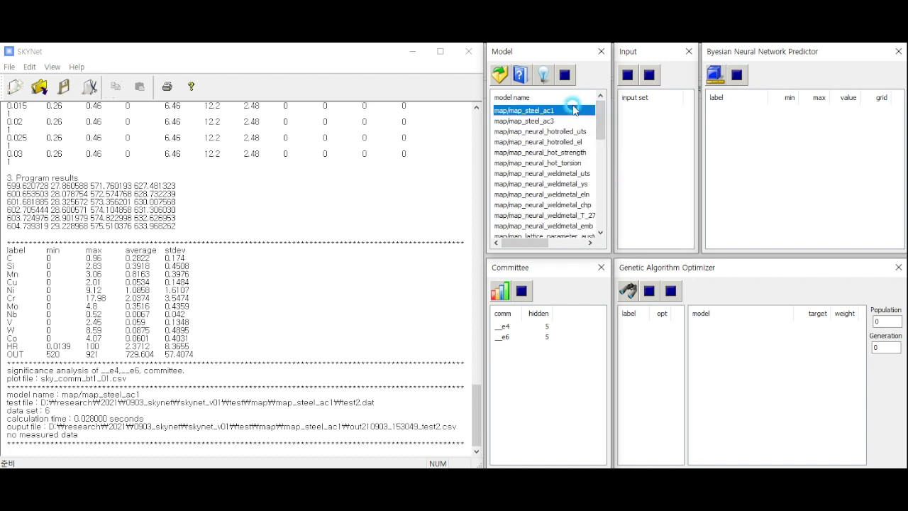
right_click(641, 122)
click(661, 125)
click(652, 174)
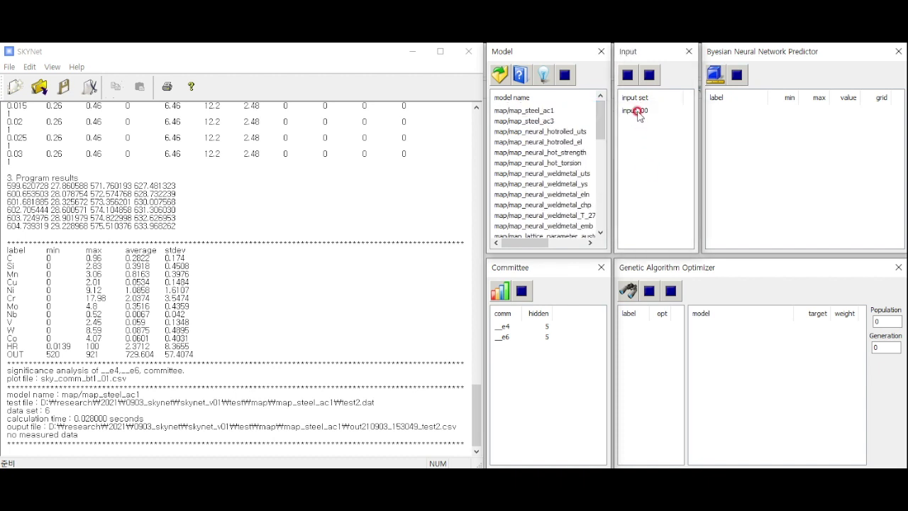
click(638, 112)
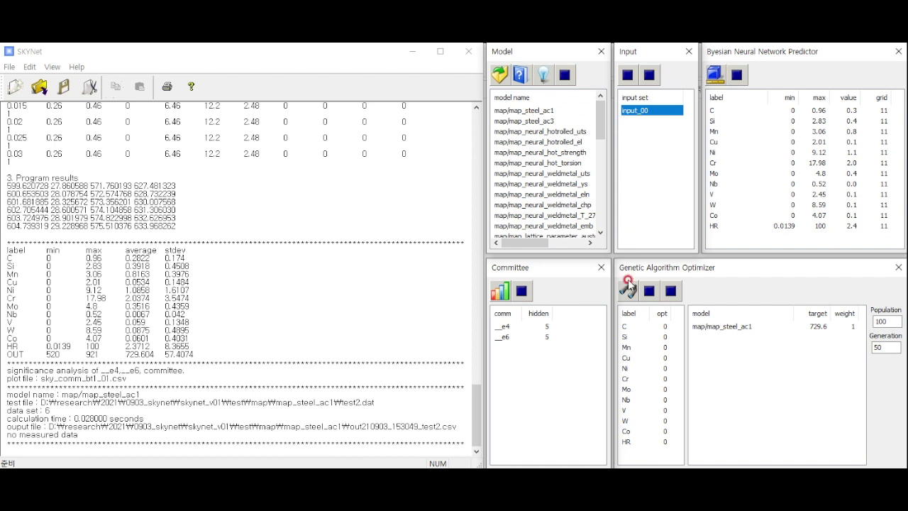
Predict the model output as a function of C, examine the resulting plot and close it
click(718, 110)
click(717, 75)
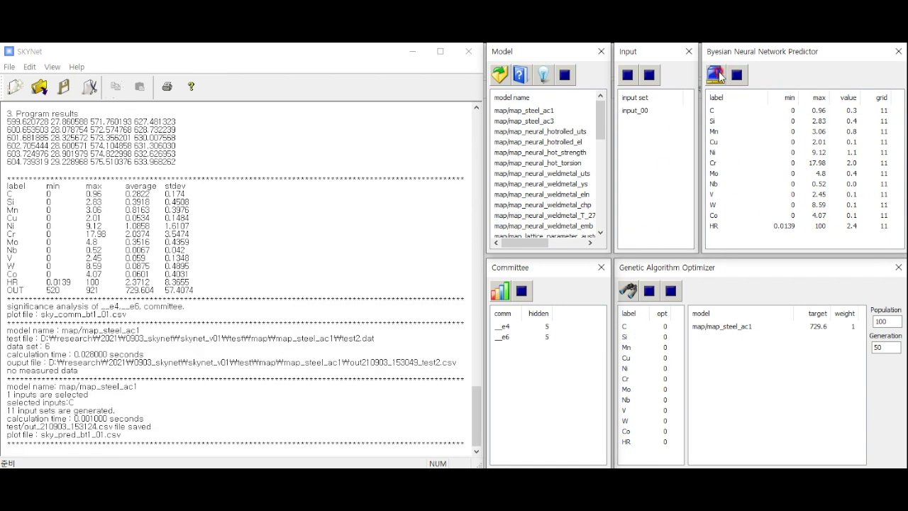
drag(263, 162, 278, 138)
click(142, 223)
click(426, 229)
click(478, 135)
Predict the model output as a function of Si, examine the resulting plot and close it
click(742, 117)
click(716, 120)
click(714, 75)
click(464, 129)
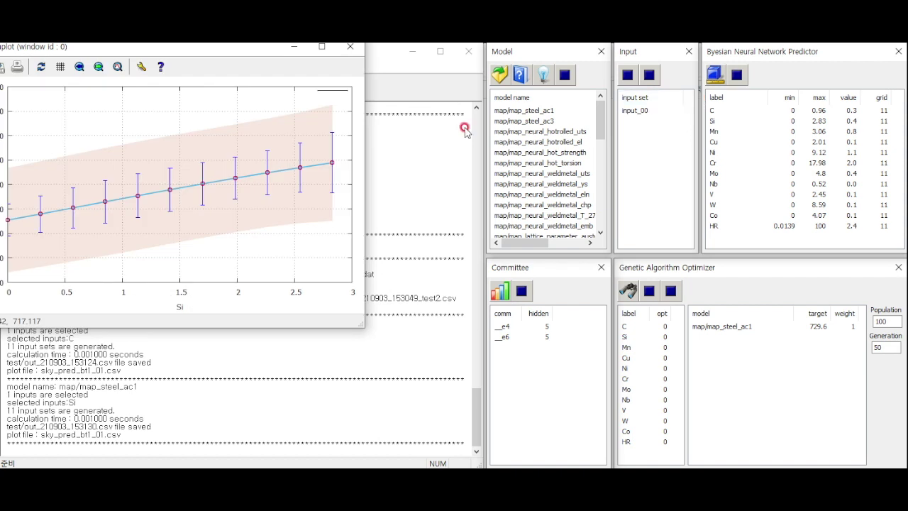
drag(220, 53, 375, 117)
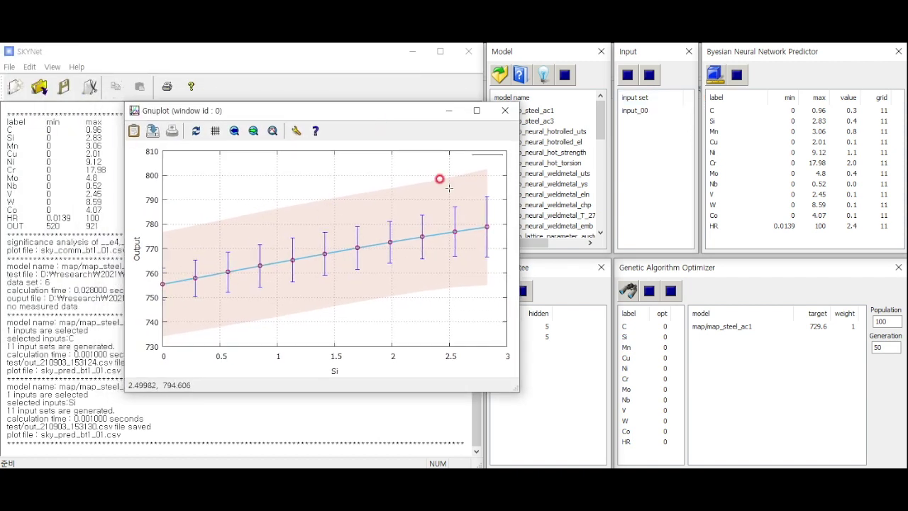
click(504, 110)
Predict the model output as a function of heating rate (HR), view the plot and close it
click(733, 226)
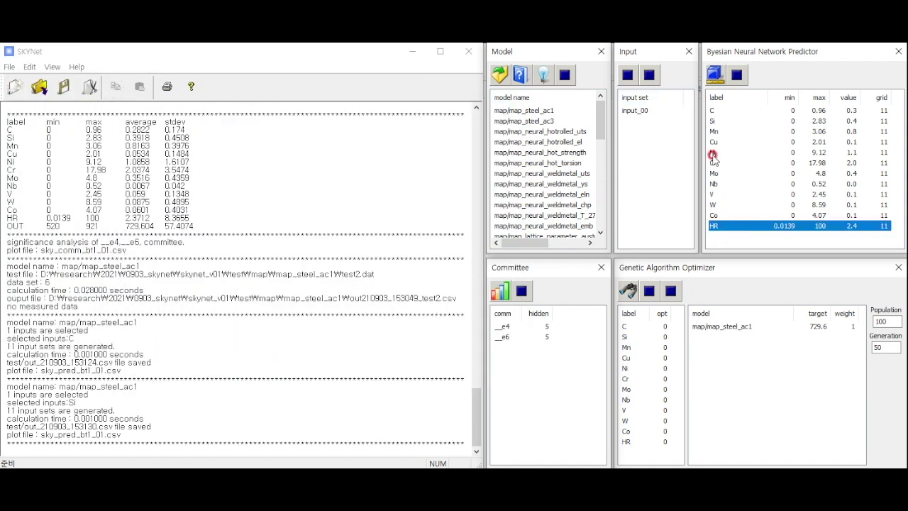
click(714, 74)
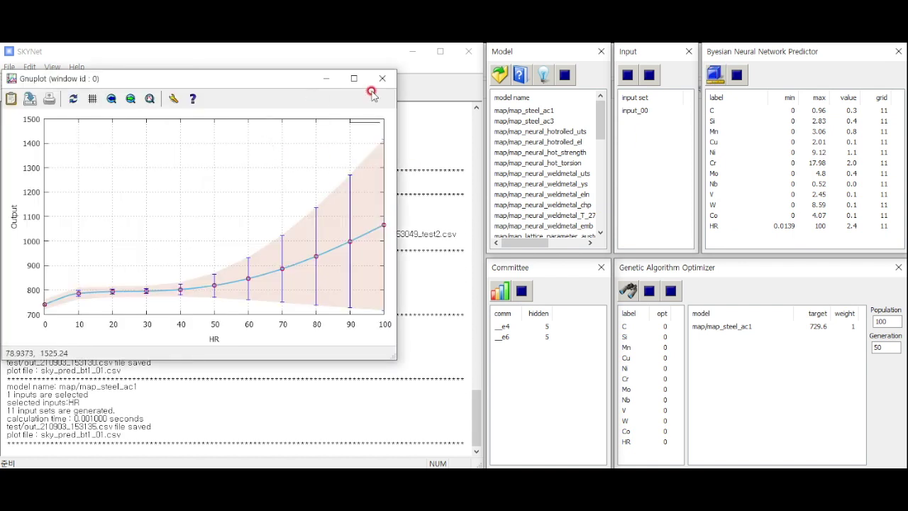
click(381, 79)
Add the hotrolled_ts model from the kims folder to the model list
drag(601, 119, 603, 211)
right_click(550, 234)
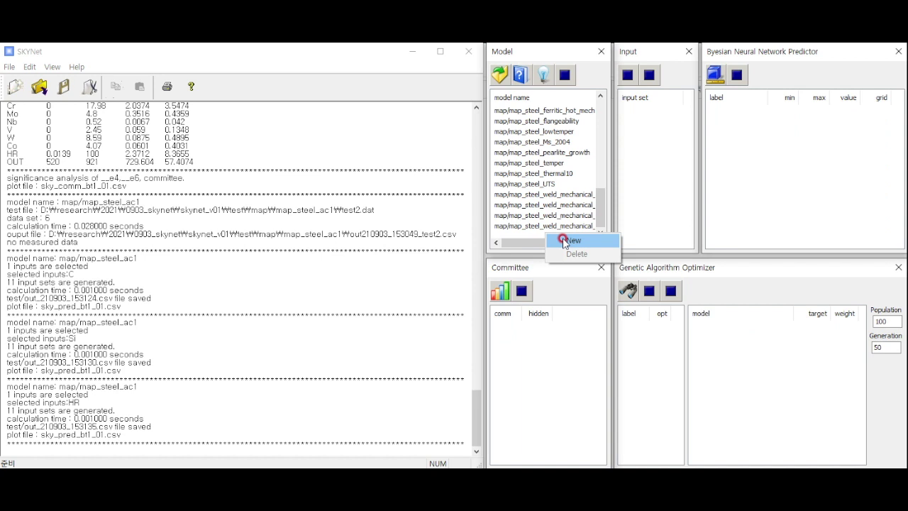
click(562, 239)
double_click(323, 165)
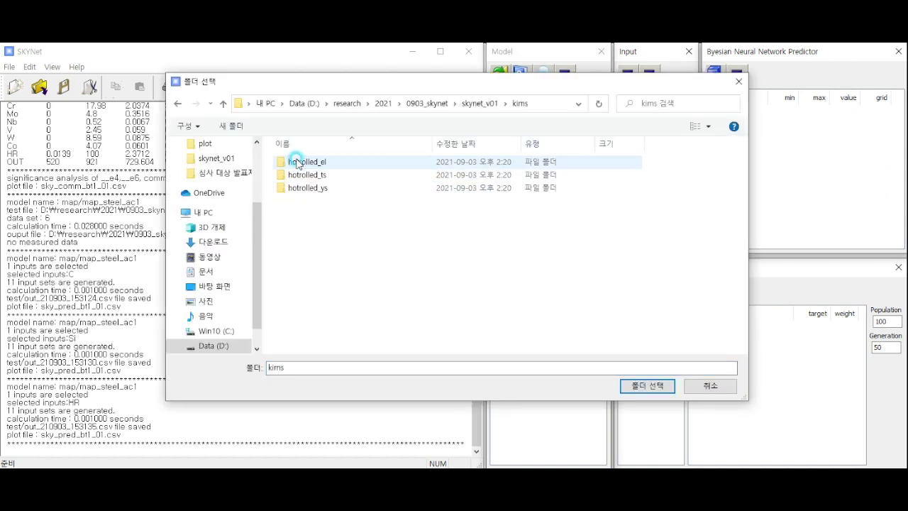
click(310, 174)
click(635, 385)
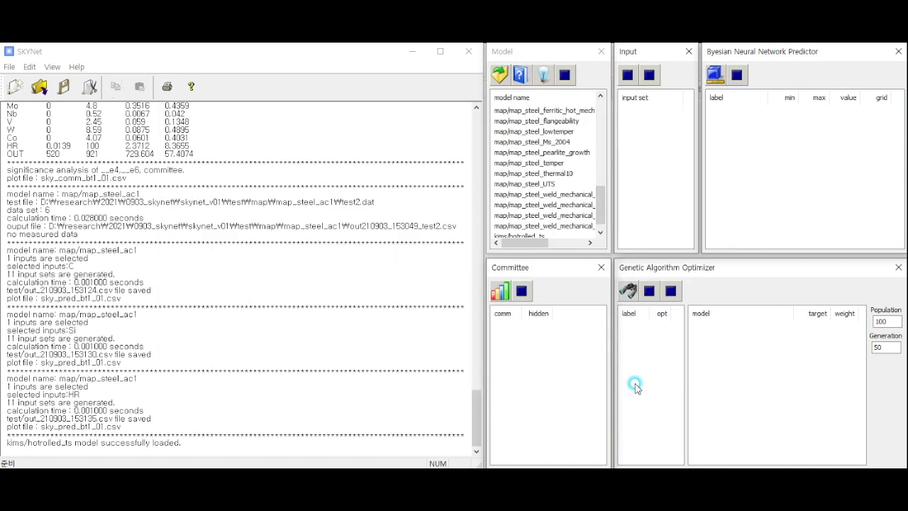
Plot the input significance of committee members __a3, __a2 and __a1 of kims/hotrolled_ts, examine the chart and close it
scroll(587, 216, down, 1)
click(531, 227)
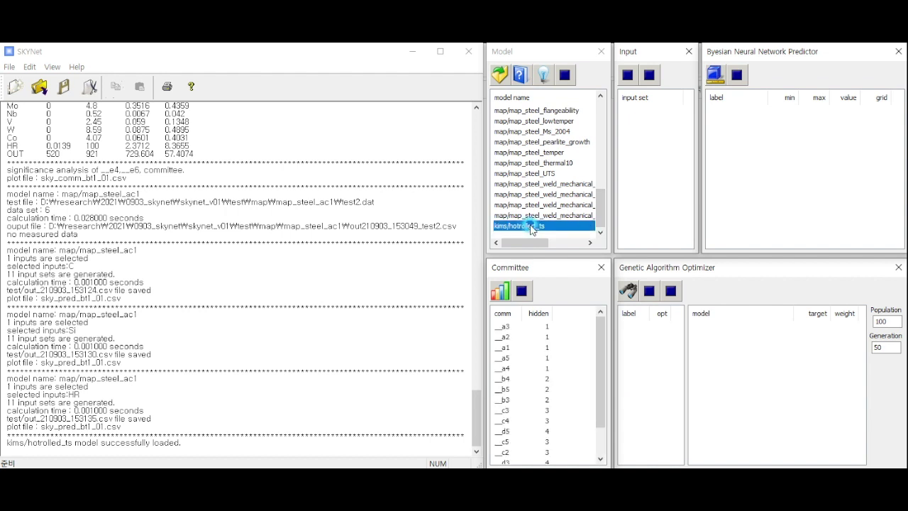
drag(502, 330, 504, 348)
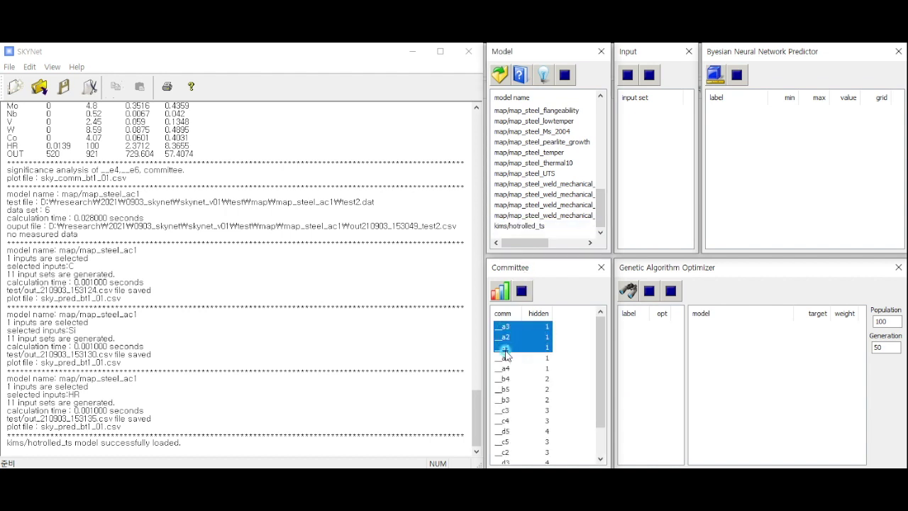
click(500, 290)
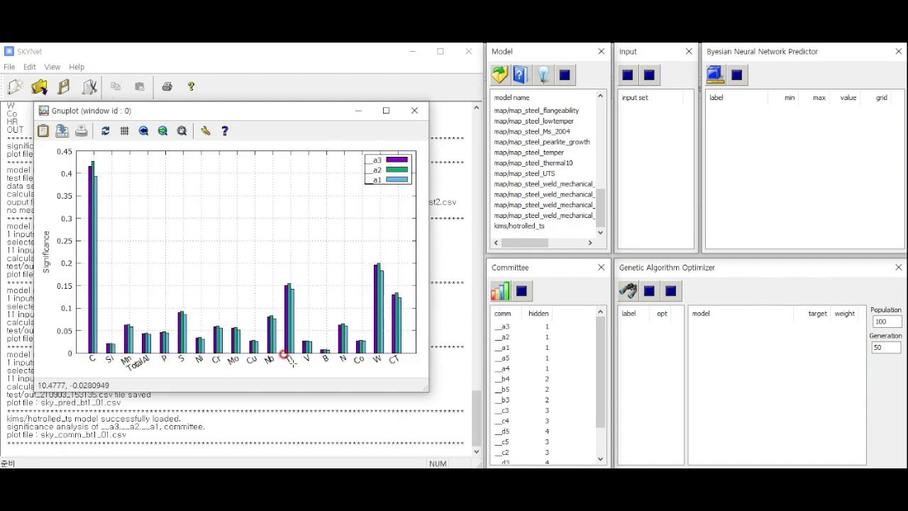
click(414, 110)
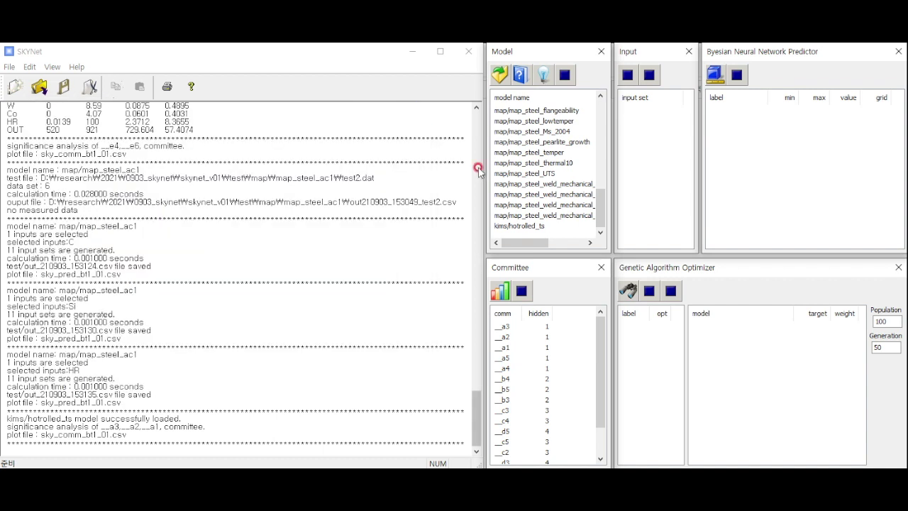
Create the input set input_00 for the kims/hotrolled_ts model and load it into the predictor and optimizer
click(532, 227)
right_click(643, 114)
click(656, 126)
click(628, 175)
click(633, 111)
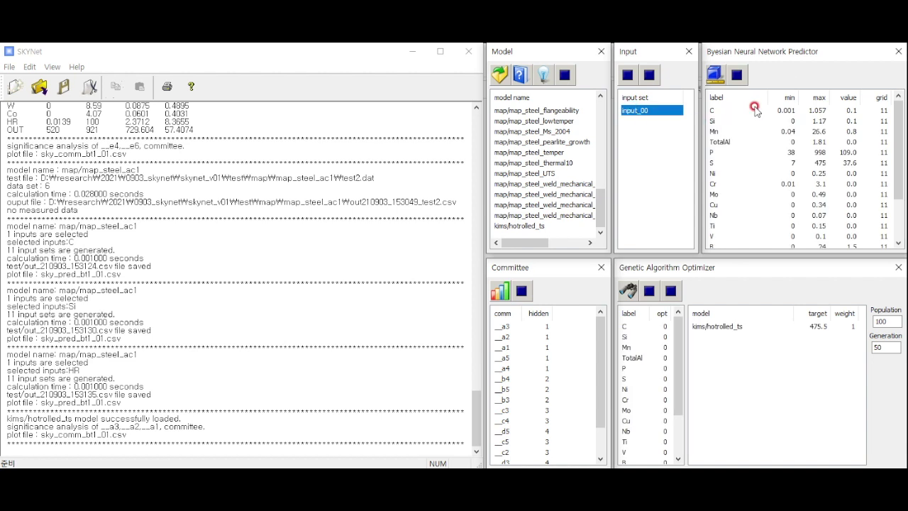
Predict the kims/hotrolled_ts output as a function of C with input_00, view the plot and close it
double_click(731, 113)
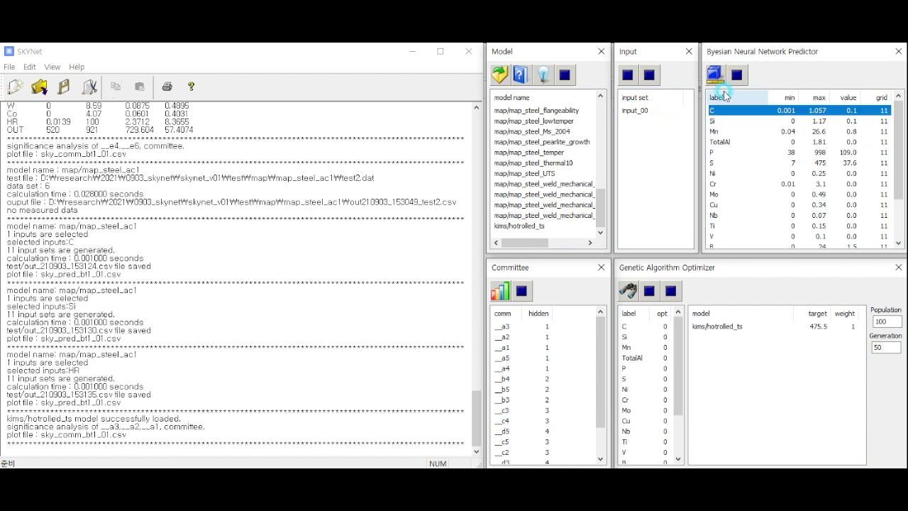
click(114, 321)
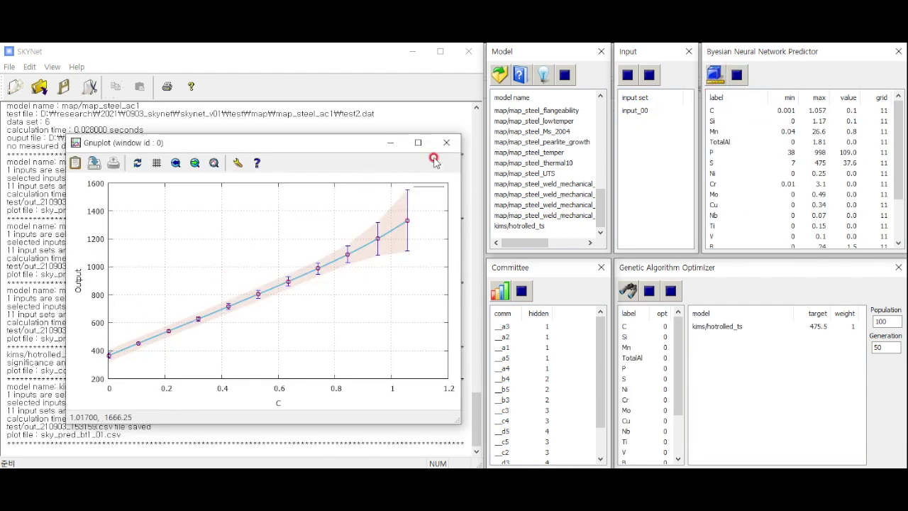
click(446, 142)
Create another input set named SS400 and load it into the predictor and optimizer
right_click(641, 129)
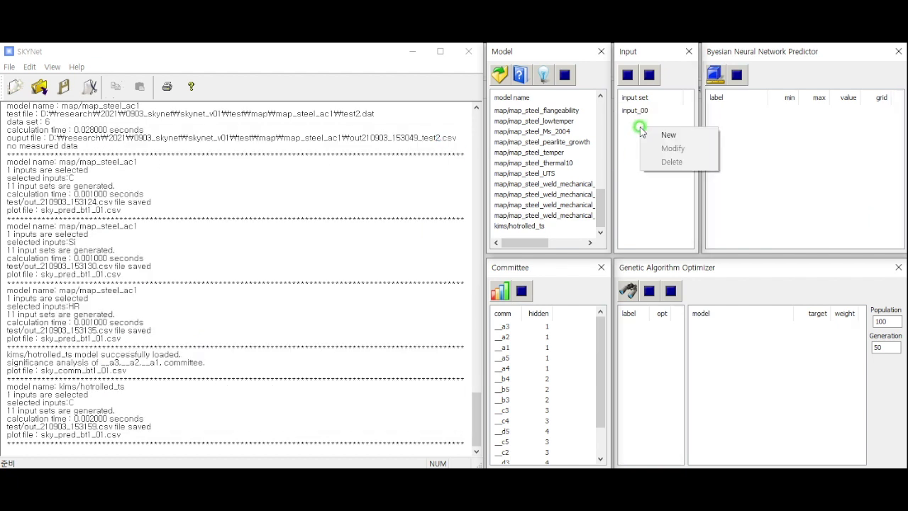
click(659, 135)
drag(680, 146, 618, 144)
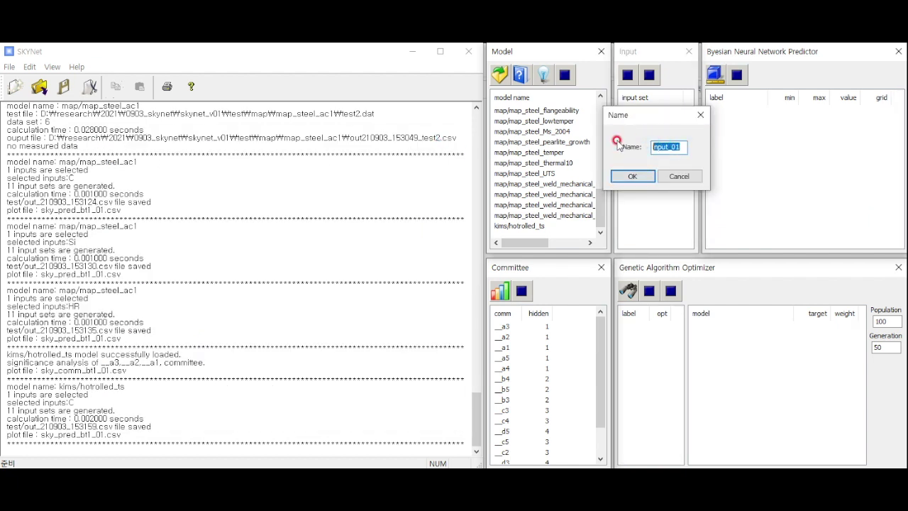
text(SS400)
key(Return)
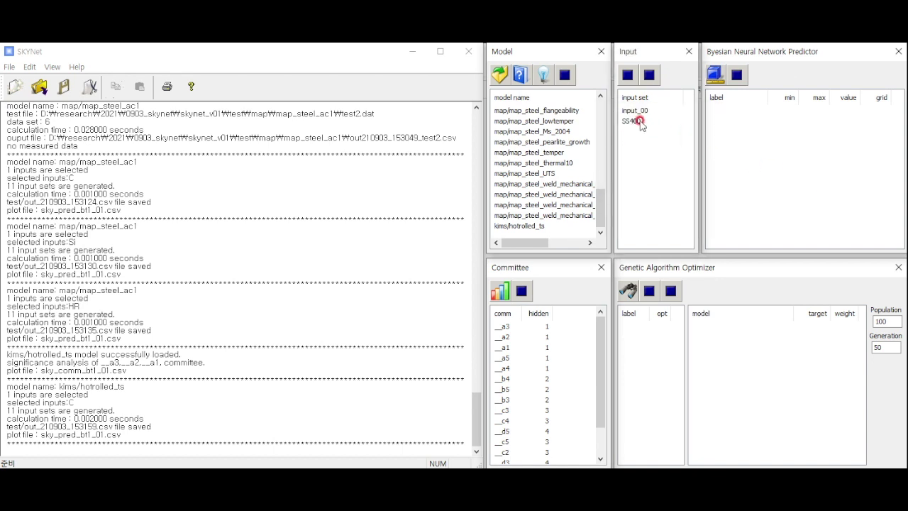
click(638, 122)
Set the C value of the SS400 input set to 0.15
click(801, 111)
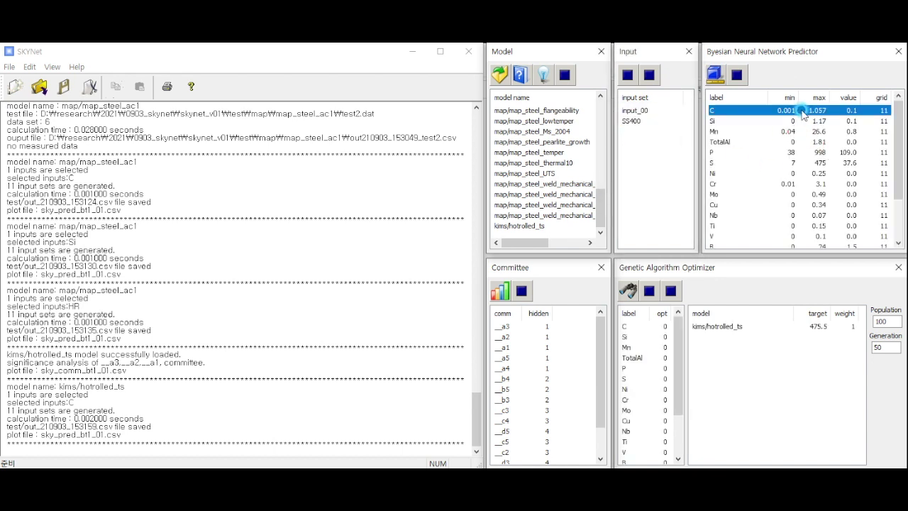
double_click(807, 111)
click(806, 162)
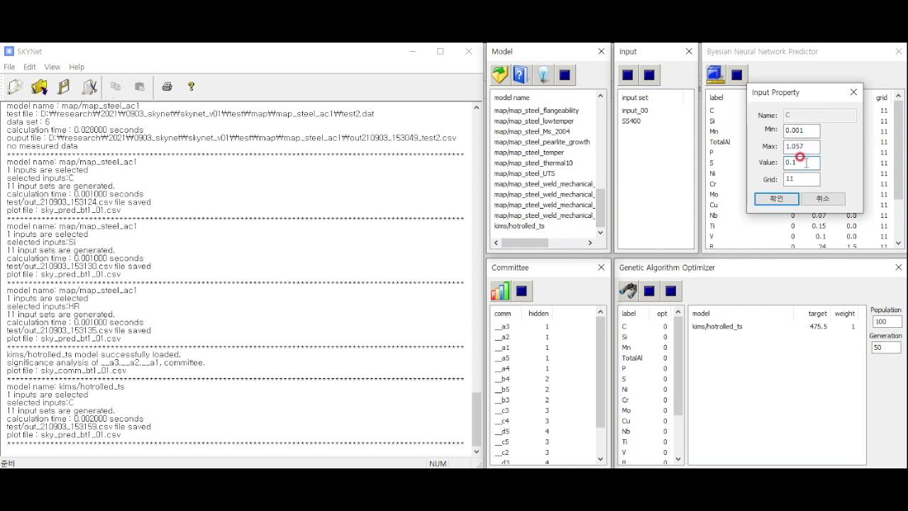
text(5)
click(777, 198)
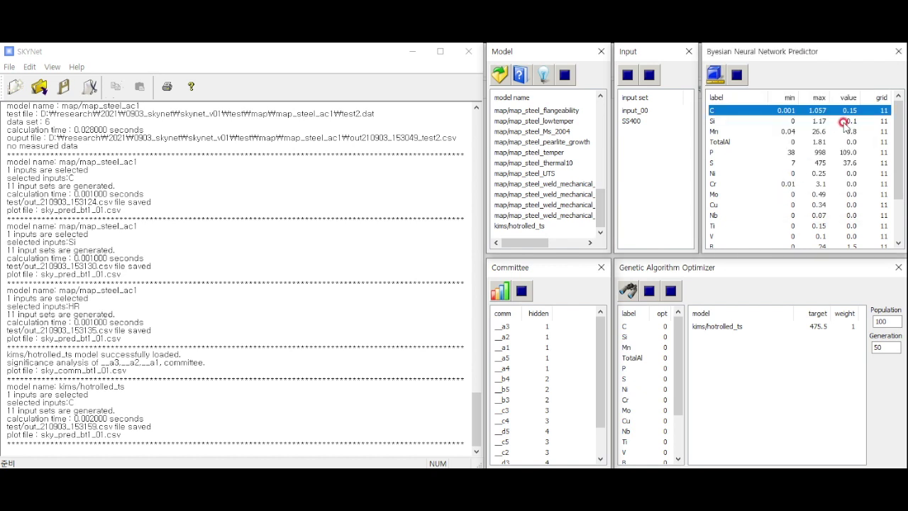
click(844, 121)
click(845, 132)
click(847, 152)
click(849, 163)
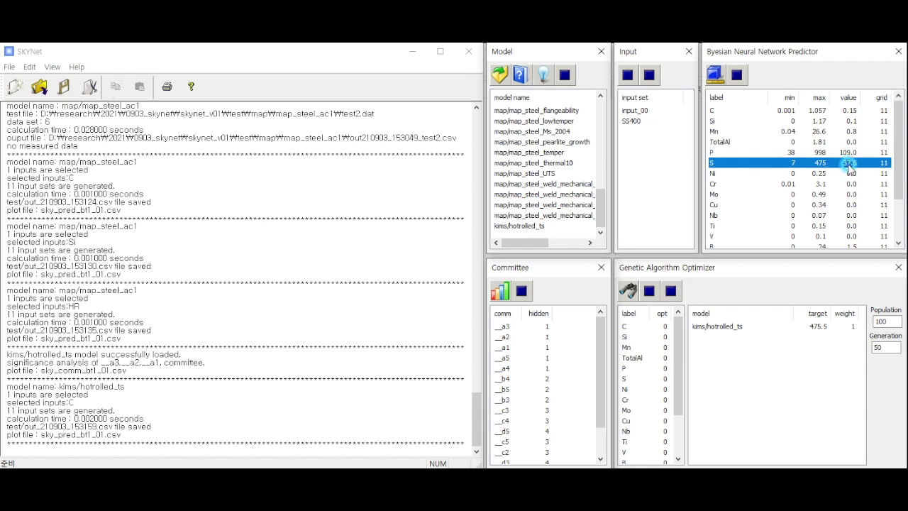
Set the CT input of SS400 to a minimum of 400, a maximum of 800 and a value of 600
scroll(849, 173, down, 2)
double_click(849, 237)
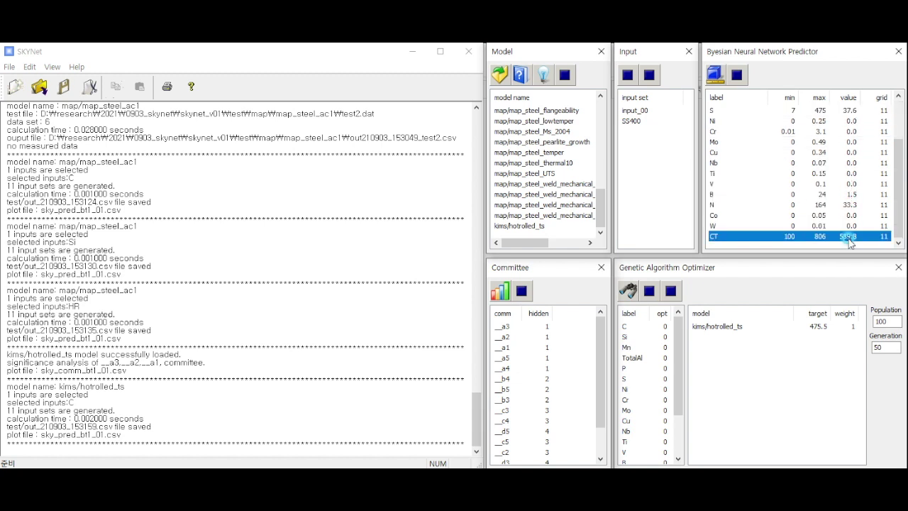
double_click(795, 131)
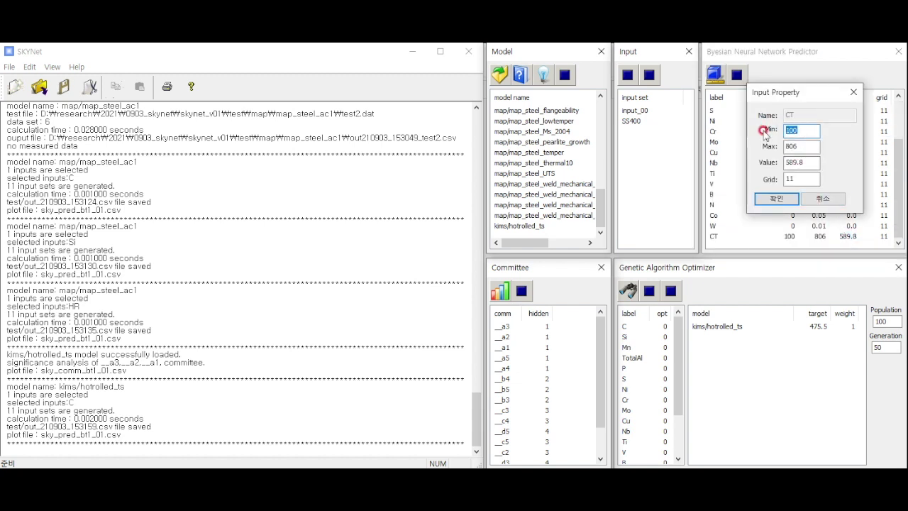
click(808, 159)
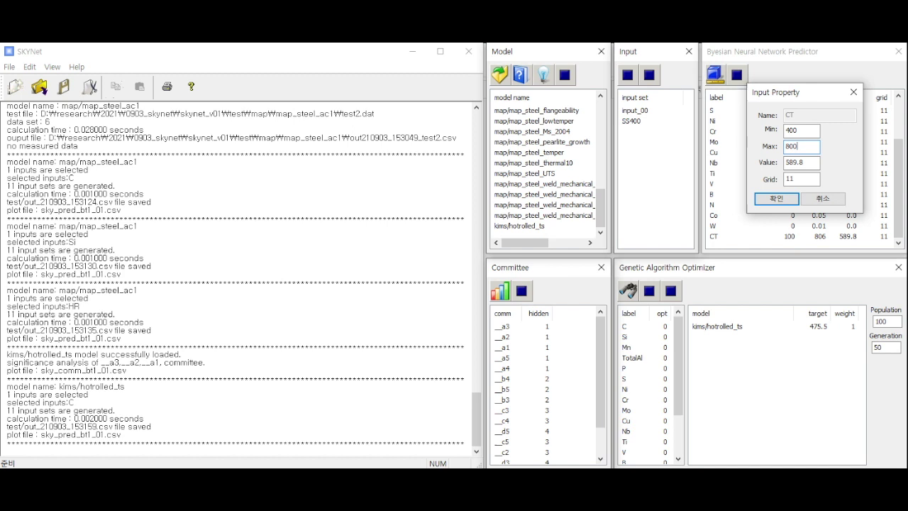
double_click(785, 156)
text(600)
key(Return)
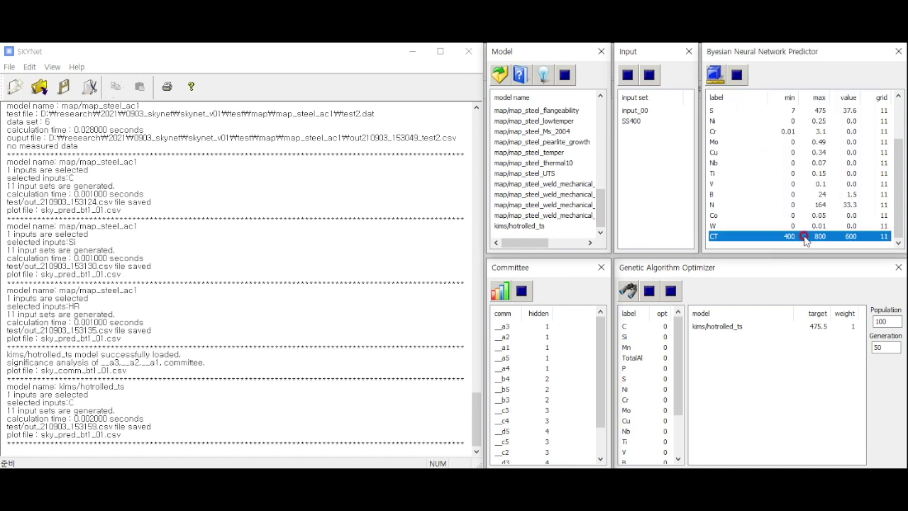
Predict the output for the SS400 input set as a function of C, view the plot and close it
scroll(804, 240, up, 2)
click(787, 113)
click(715, 76)
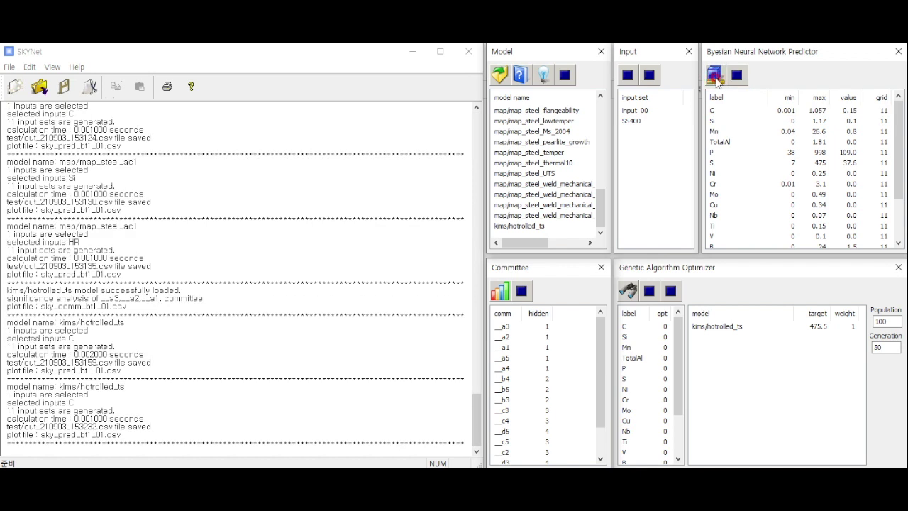
drag(2, 31, 211, 99)
click(547, 99)
Predict the output for the SS400 input set as a function of CT over 400 to 800, view the plot and close it
scroll(861, 192, down, 1)
scroll(861, 192, down, 1)
click(741, 237)
click(715, 75)
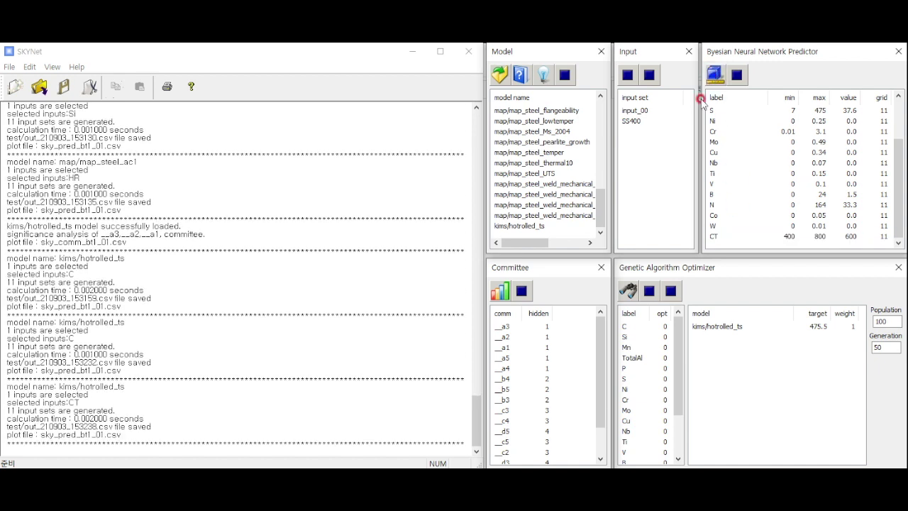
drag(1, 47, 227, 127)
click(576, 127)
Set the grid count of the CT input to 21
double_click(758, 239)
double_click(786, 179)
text(2)
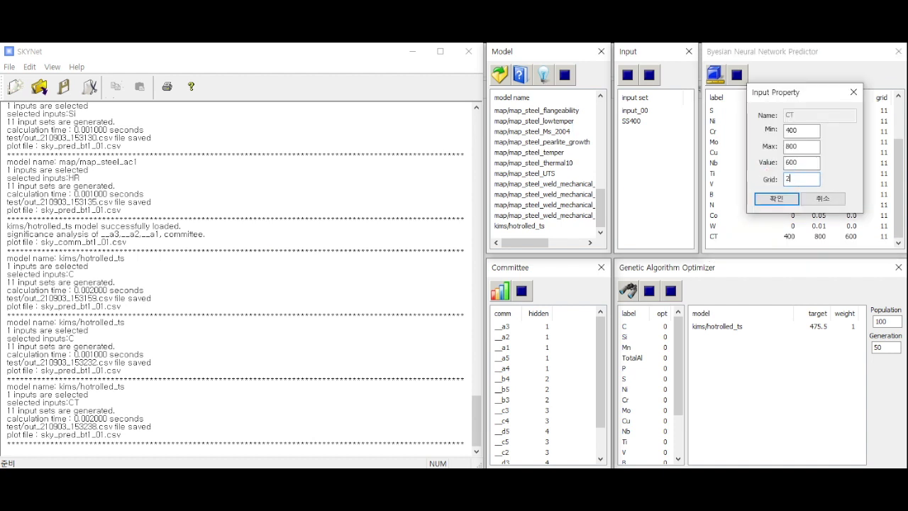
text(1)
key(Return)
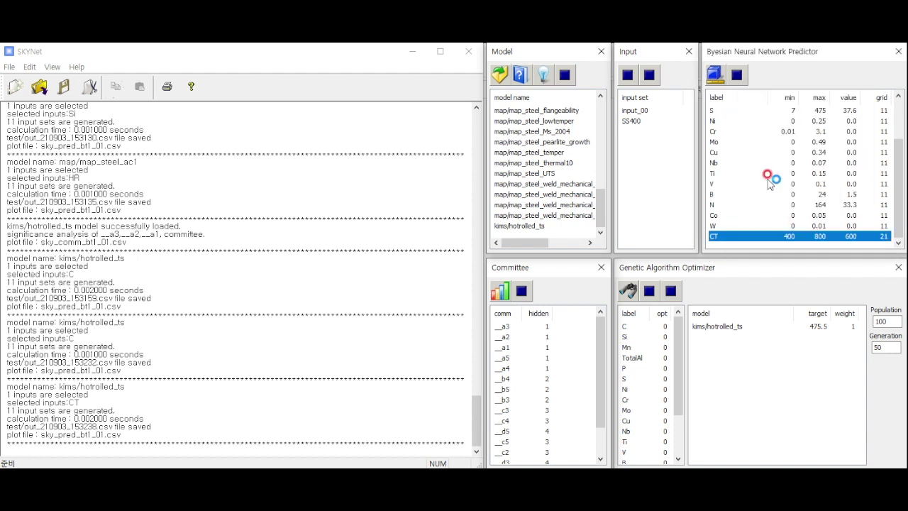
Repeat the CT prediction with the 21-point grid, examine the plot and close it
click(715, 73)
drag(134, 86, 261, 85)
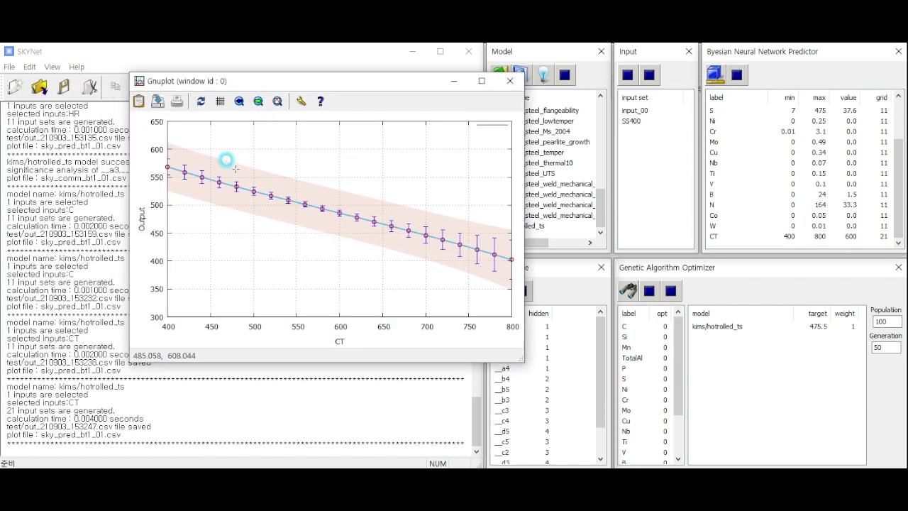
click(510, 80)
Enable C and CT as optimization parameters and run the genetic algorithm optimization for the kims/hotrolled_ts target of 475.5
click(630, 326)
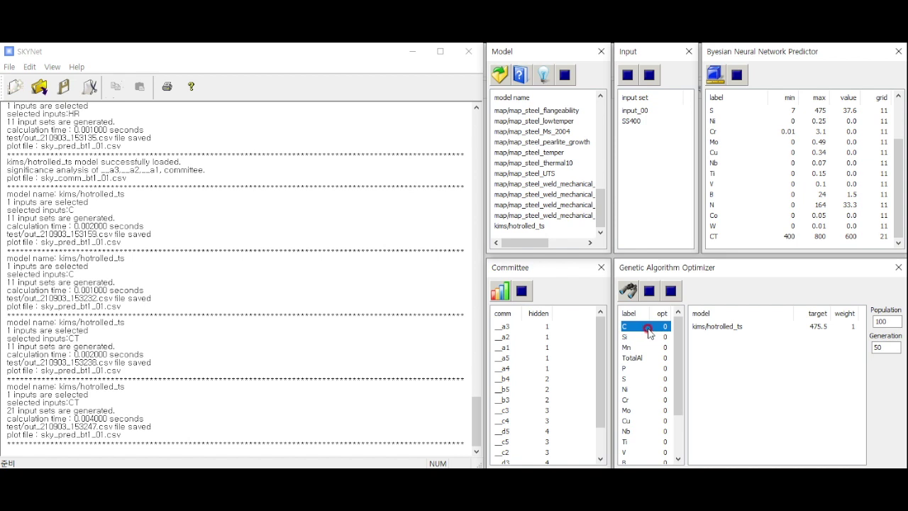
scroll(653, 381, down, 2)
click(635, 452)
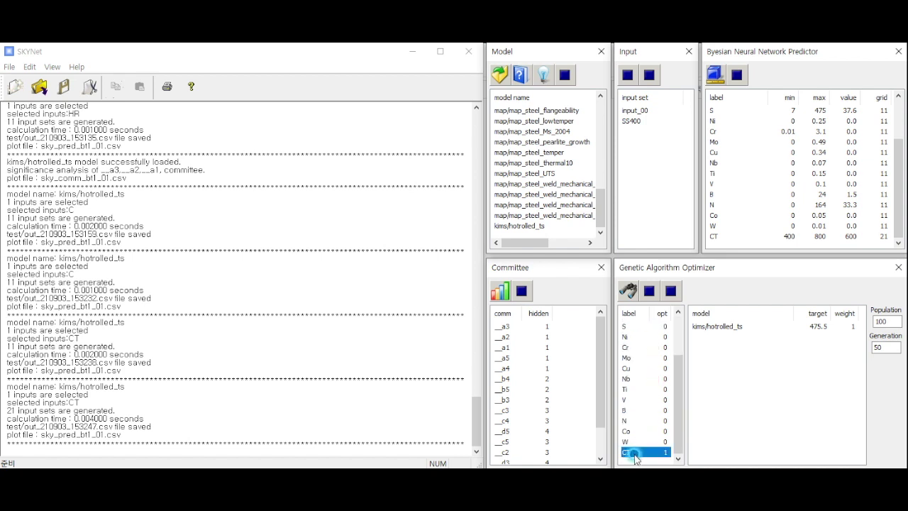
scroll(642, 426, up, 2)
click(628, 292)
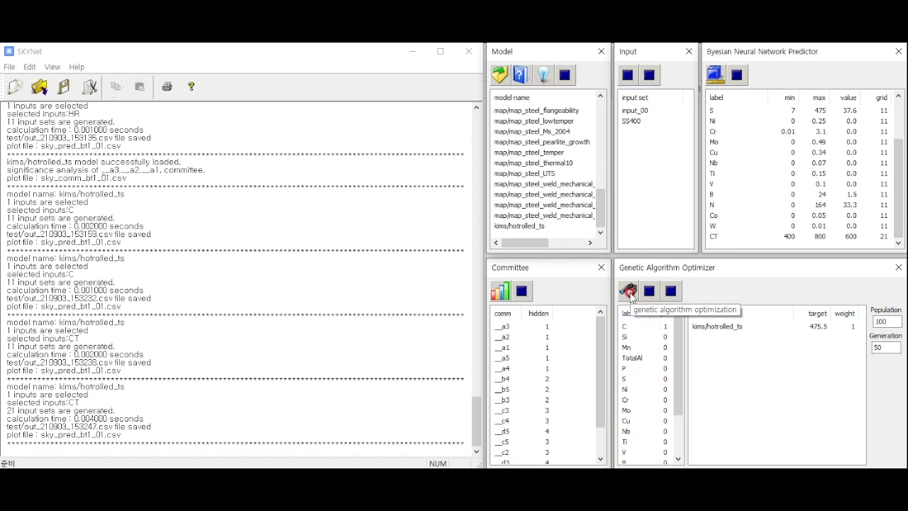
click(630, 295)
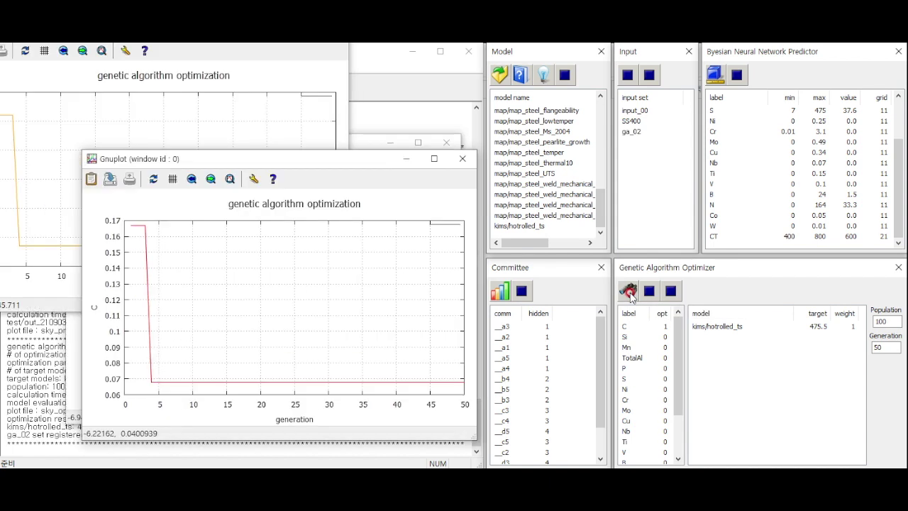
Examine and close the C and CT plots of the genetic algorithm optimization, and bring the norm plot into clear view
drag(215, 166, 288, 155)
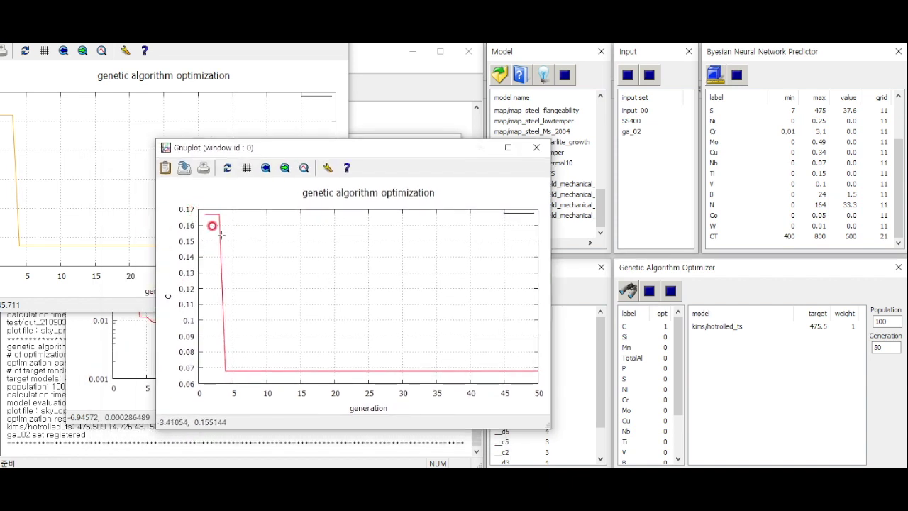
click(536, 146)
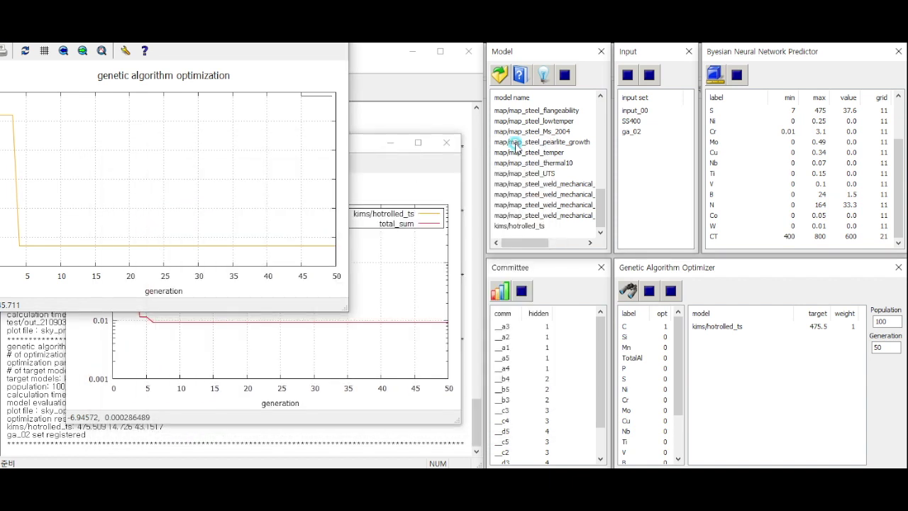
drag(25, 31, 324, 93)
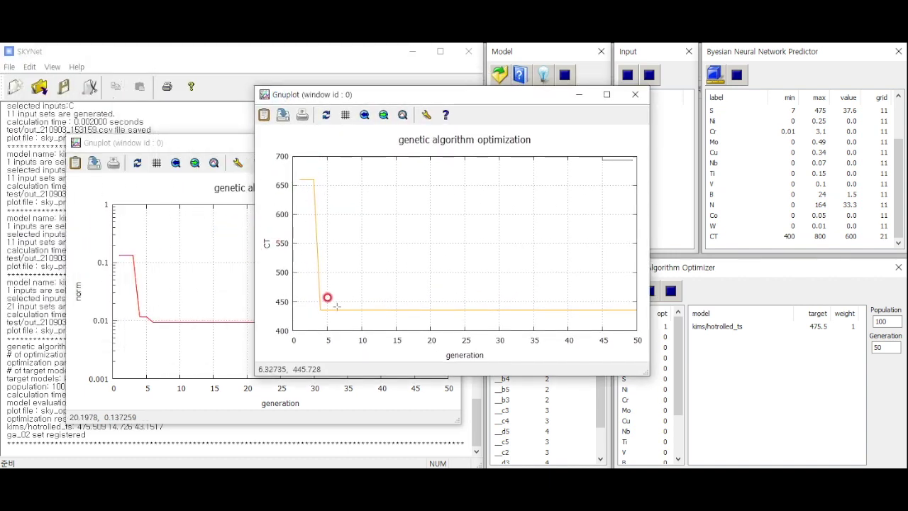
click(635, 95)
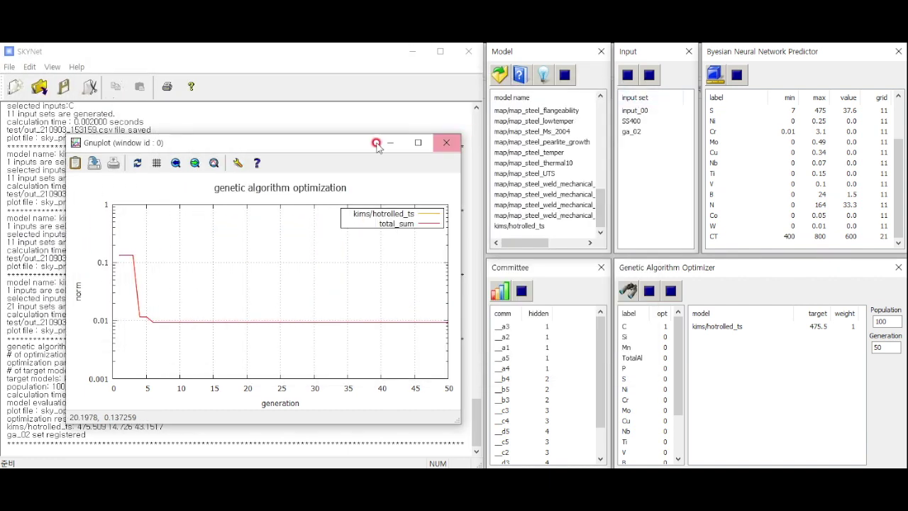
drag(296, 144, 390, 125)
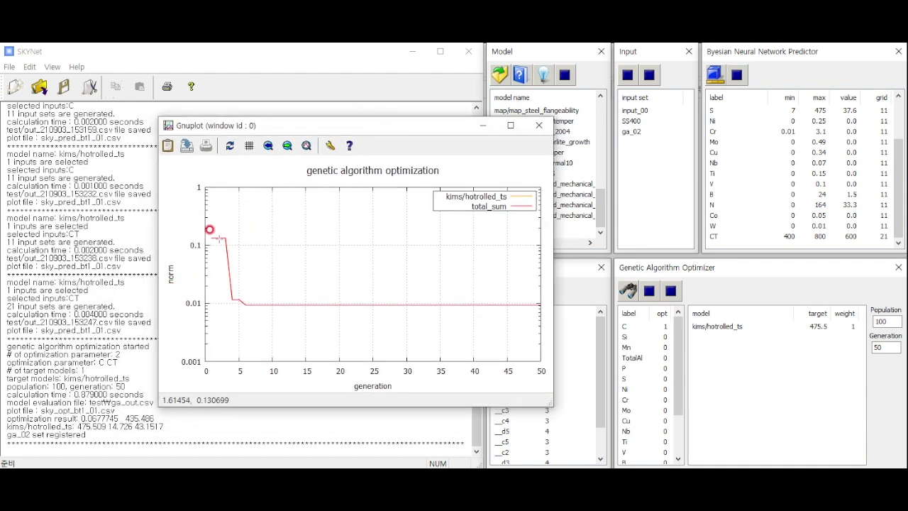
Close the norm plot and examine the logged optimization parameters, target model, population, generation and result of the finished optimization
click(539, 125)
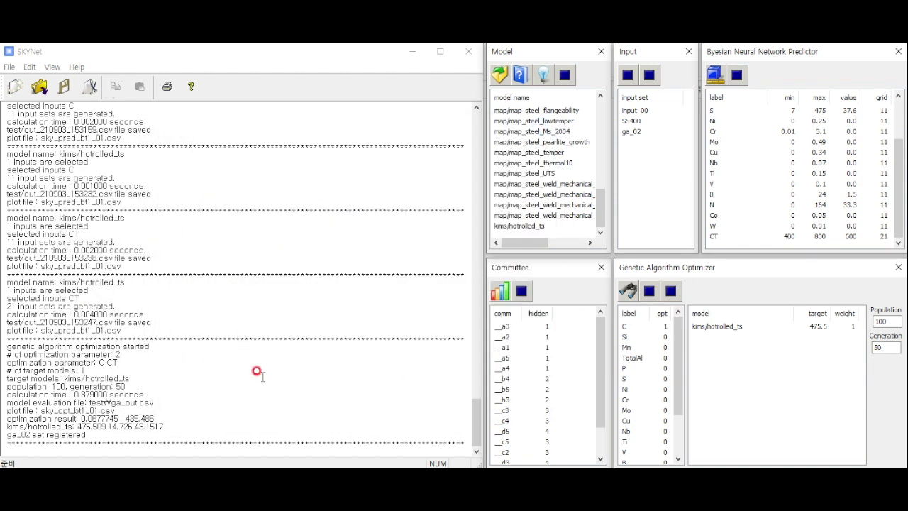
drag(124, 410, 196, 428)
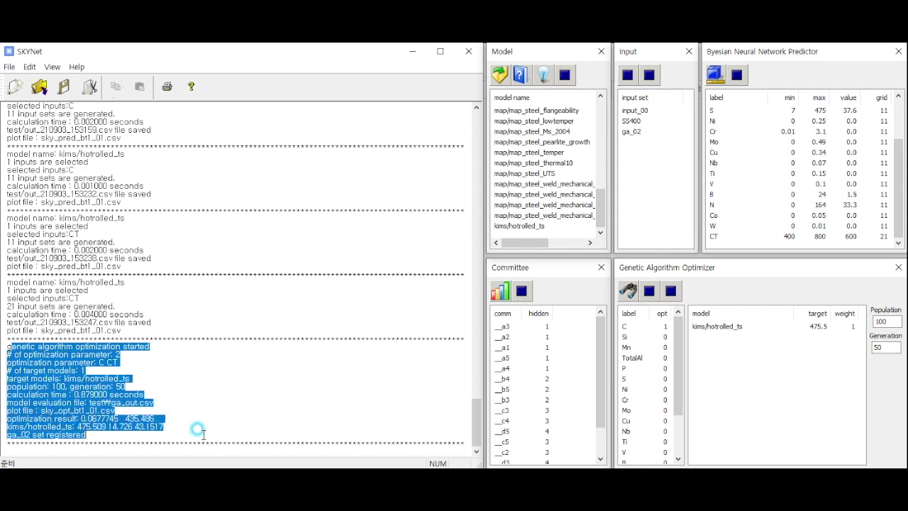
click(94, 365)
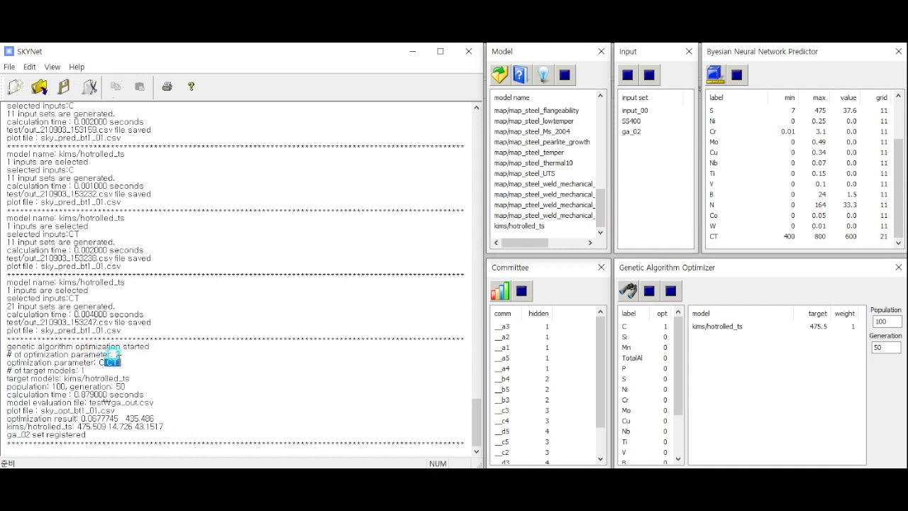
drag(65, 378, 129, 378)
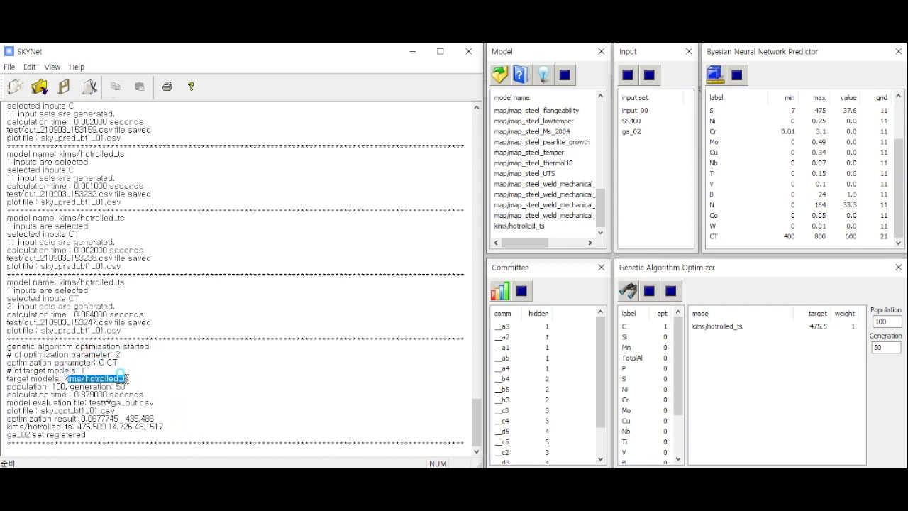
drag(52, 387, 125, 387)
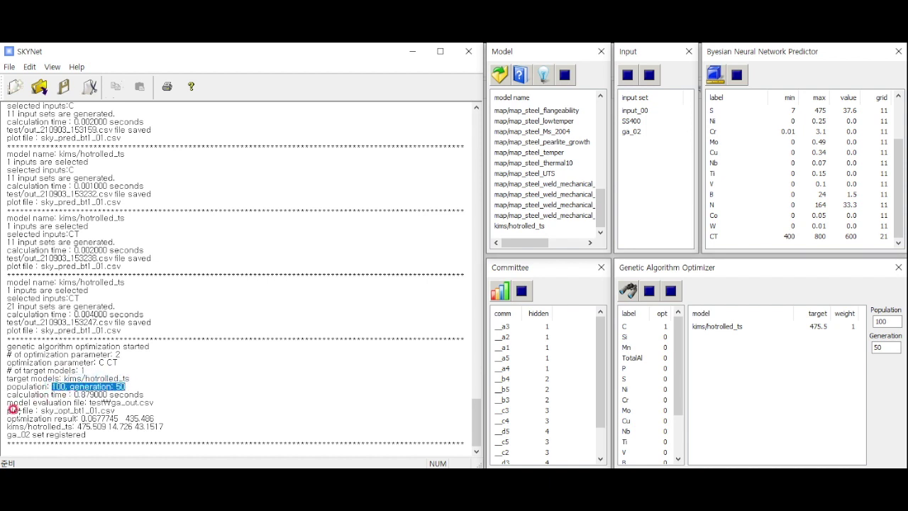
drag(78, 412, 177, 431)
click(182, 430)
Set the kims/hotrolled_ts target value to 520 and run the genetic algorithm optimization
double_click(744, 327)
drag(730, 364, 665, 359)
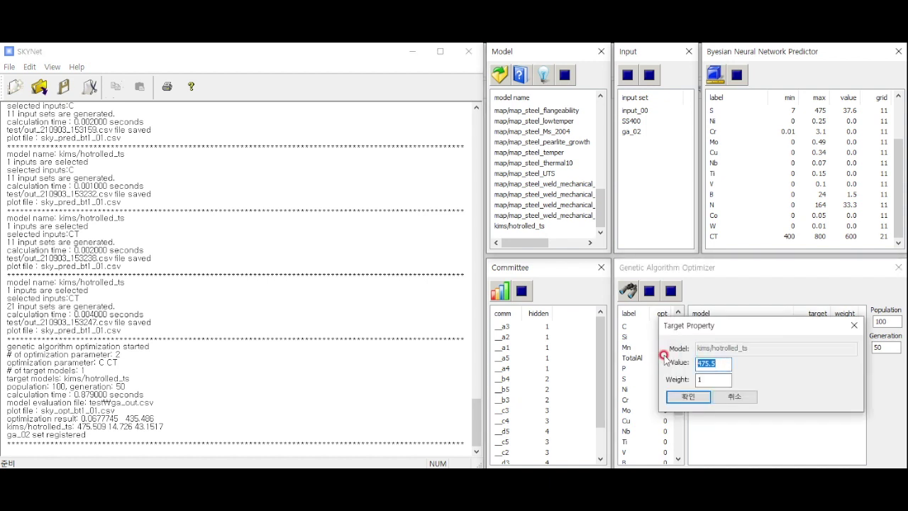
text(520)
click(686, 395)
click(628, 291)
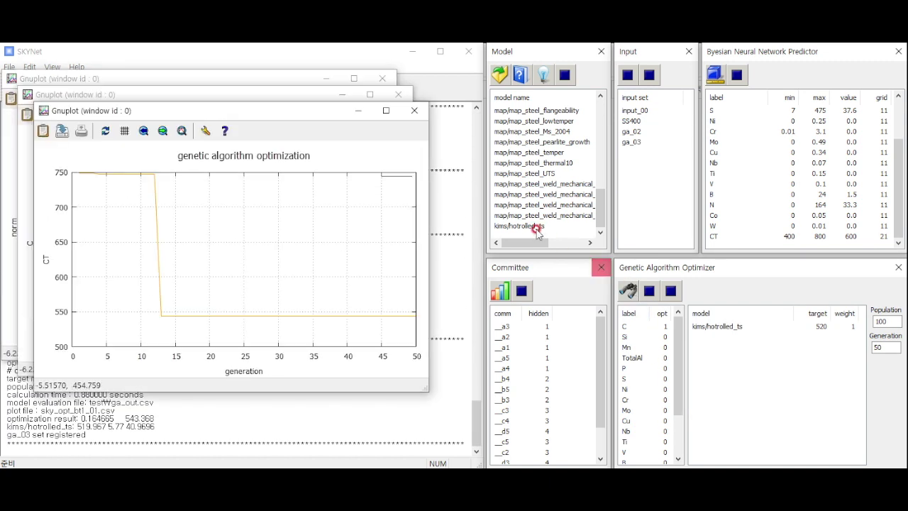
Close the three optimization plots and examine the logged result of the optimization for target 520
click(414, 110)
click(398, 94)
click(382, 78)
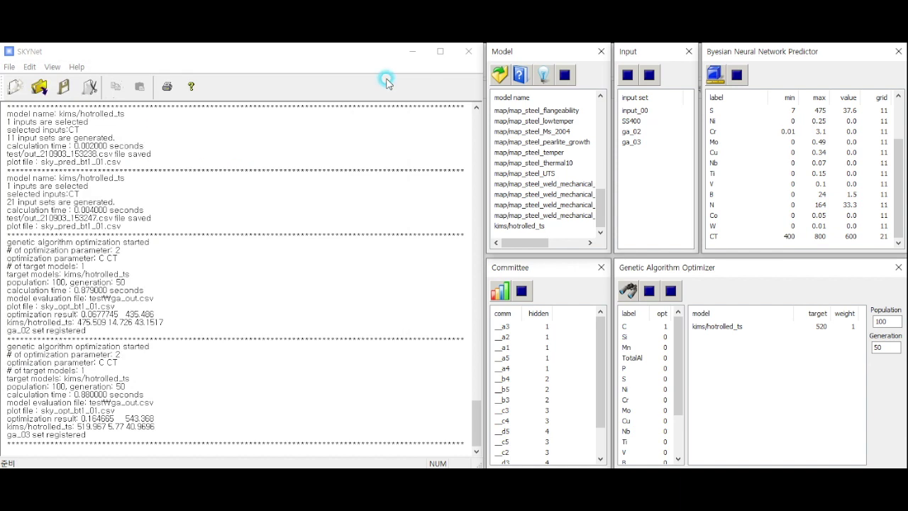
drag(6, 343, 183, 433)
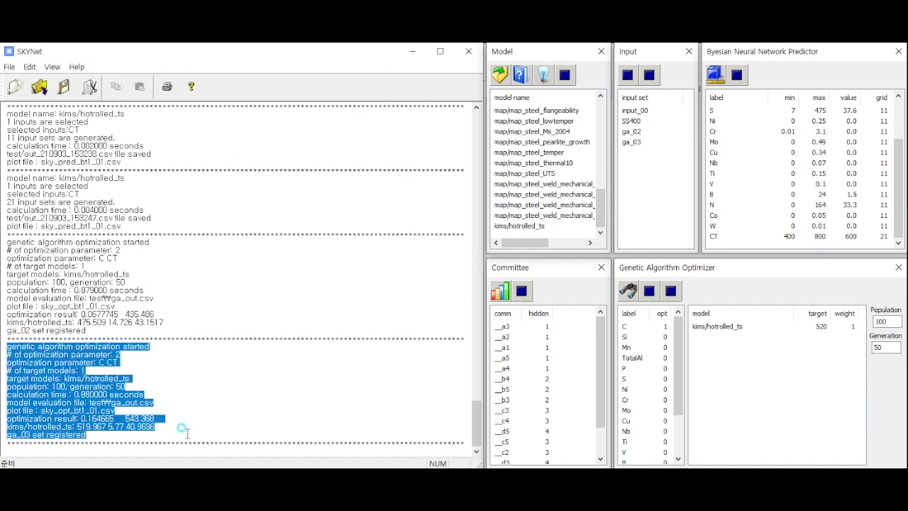
click(68, 415)
drag(78, 423, 155, 426)
click(155, 426)
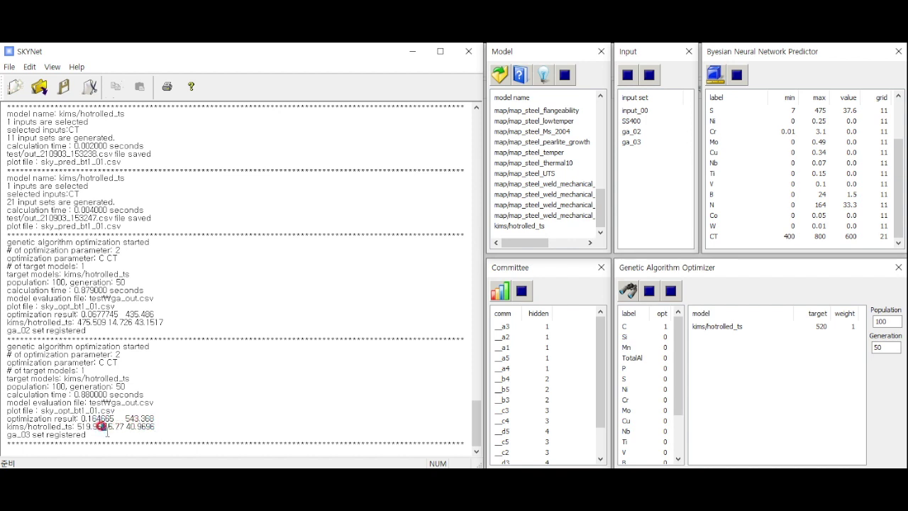
Examine the optimized C and CT values in input set ga_03, and look at input set ga_02
drag(641, 144, 723, 115)
click(724, 111)
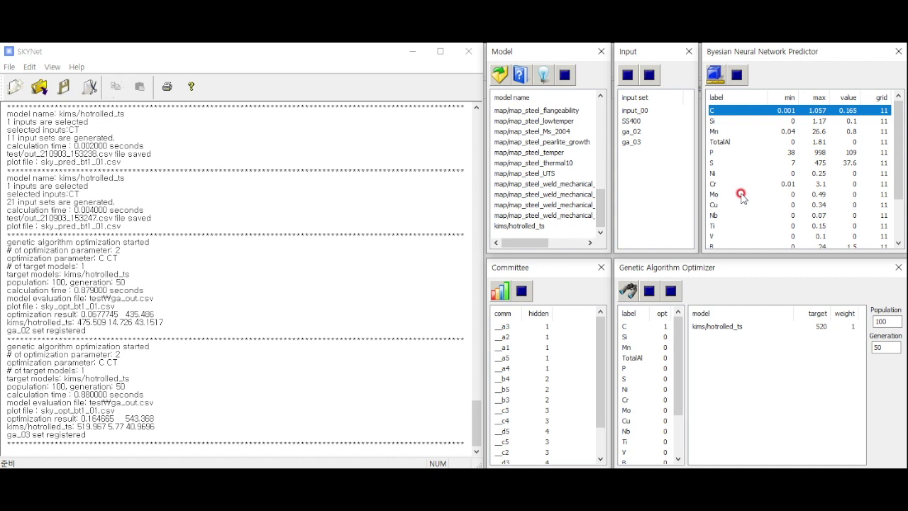
scroll(780, 156, down, 2)
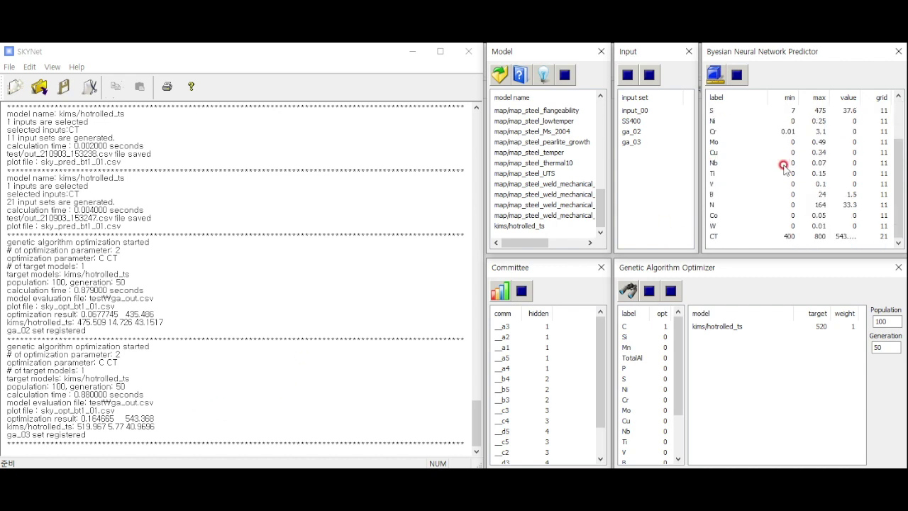
click(772, 237)
double_click(788, 240)
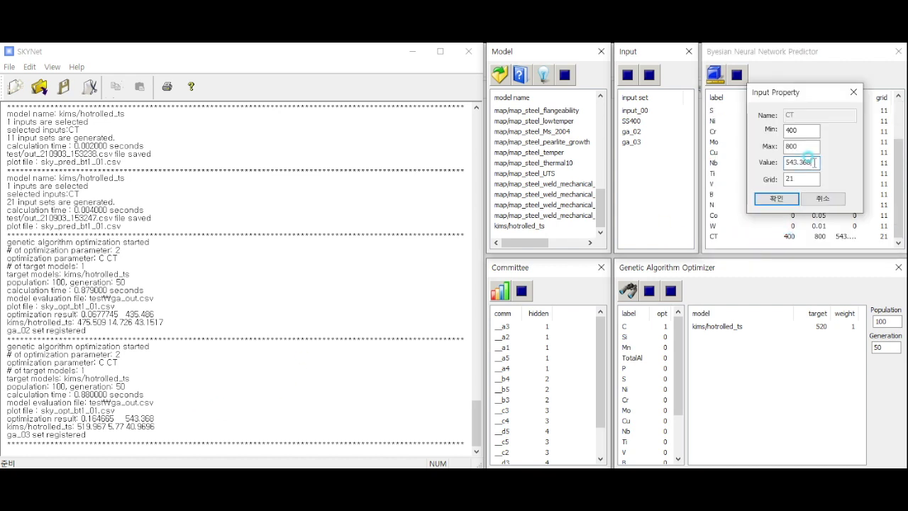
click(821, 201)
click(629, 142)
click(631, 133)
click(631, 142)
Add the hotrolled_el model from the kims folder to the model list
click(626, 204)
click(527, 230)
click(529, 228)
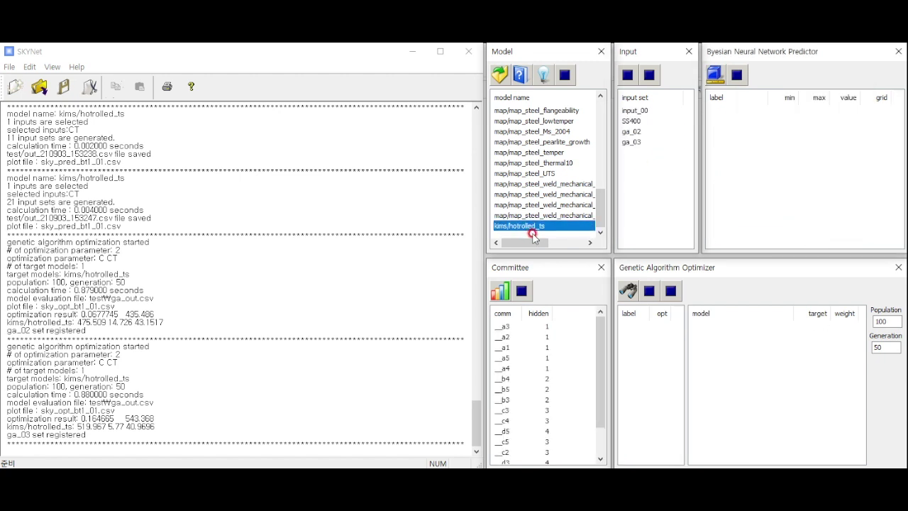
click(531, 229)
right_click(552, 237)
click(552, 238)
double_click(293, 161)
click(312, 161)
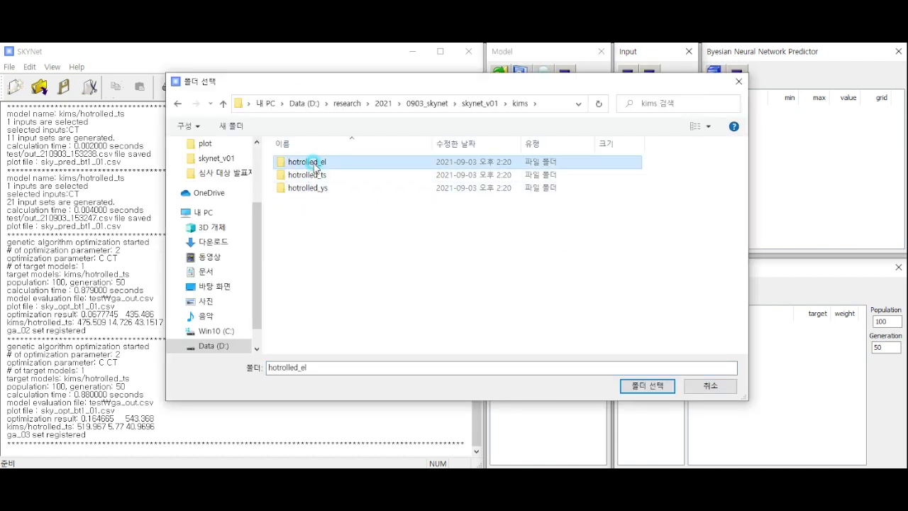
click(635, 389)
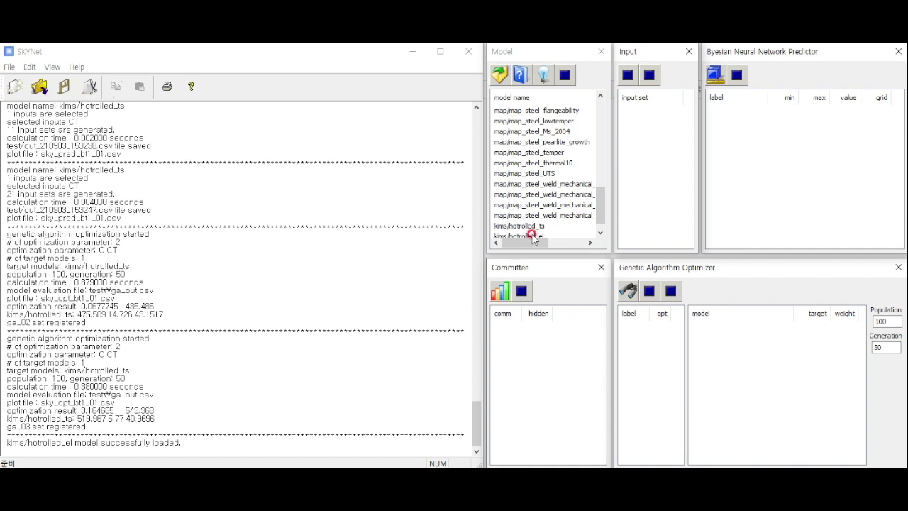
Create an input set for the kims/hotrolled_el model and load it into the predictor
click(528, 230)
click(528, 226)
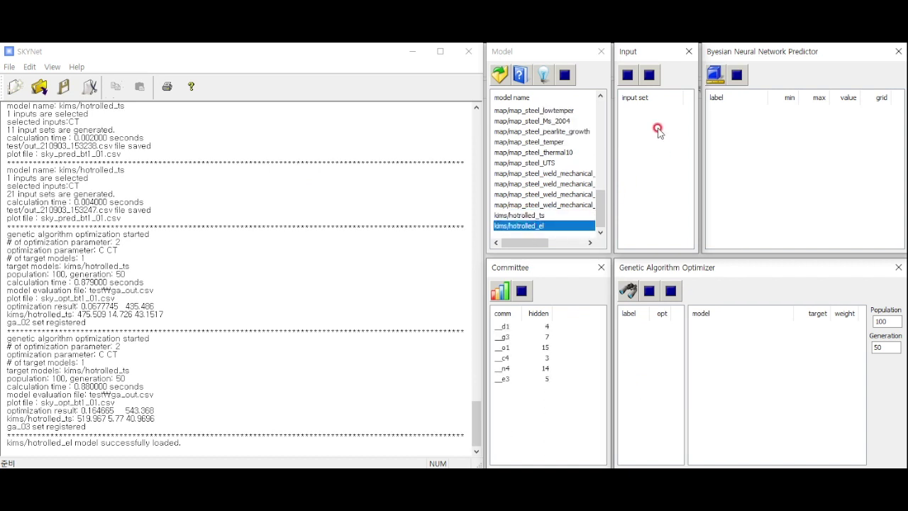
right_click(632, 162)
click(654, 169)
click(633, 176)
click(632, 114)
Predict the kims/hotrolled_el output over the C range and close the resulting plot
click(727, 111)
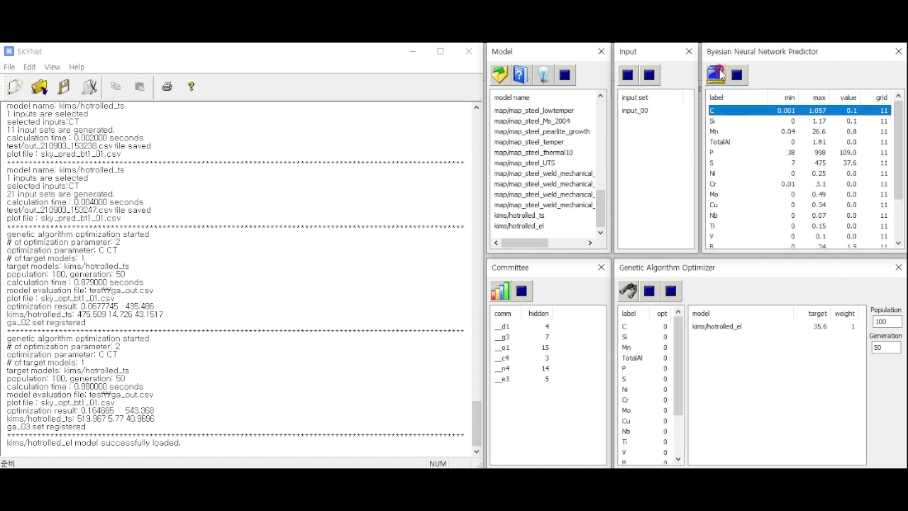
click(715, 74)
click(447, 144)
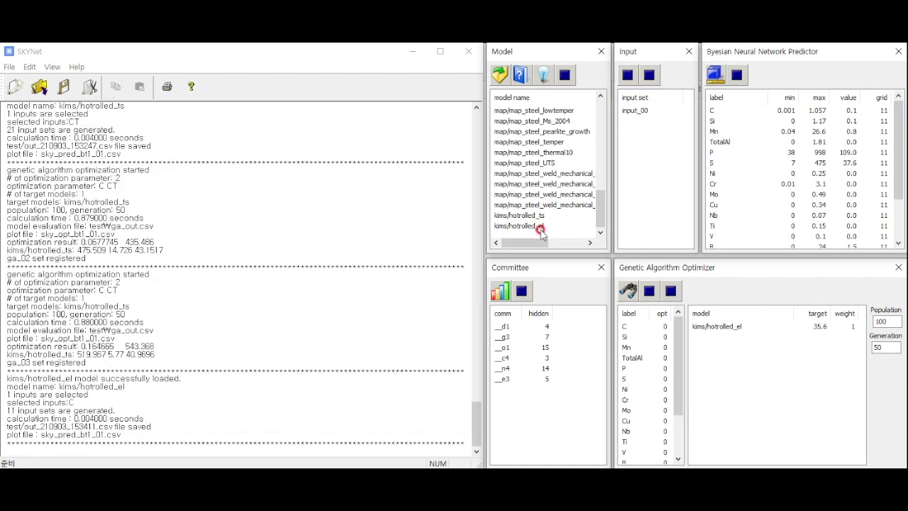
Load the ga_03 input set of kims/hotrolled_ts and add kims/hotrolled_el as a second optimization target
click(529, 215)
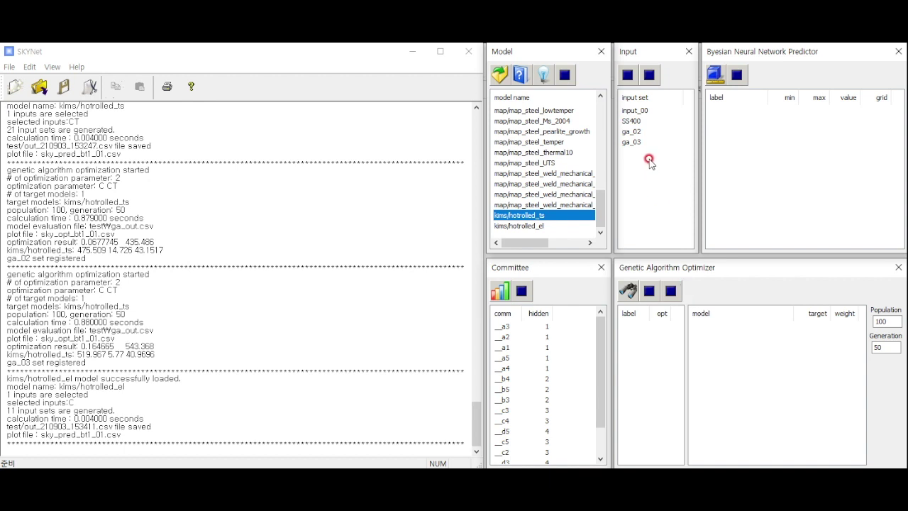
click(632, 141)
right_click(715, 340)
click(741, 359)
click(798, 367)
drag(848, 332, 699, 205)
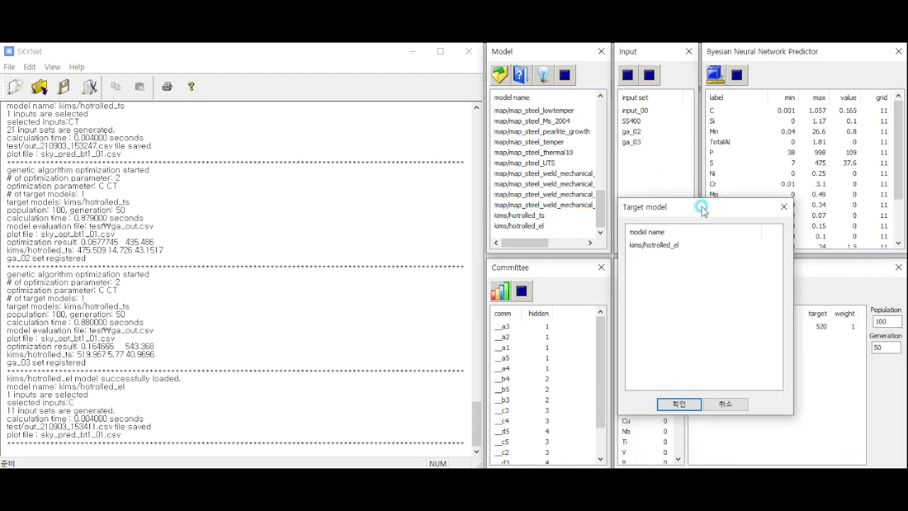
click(652, 244)
click(675, 404)
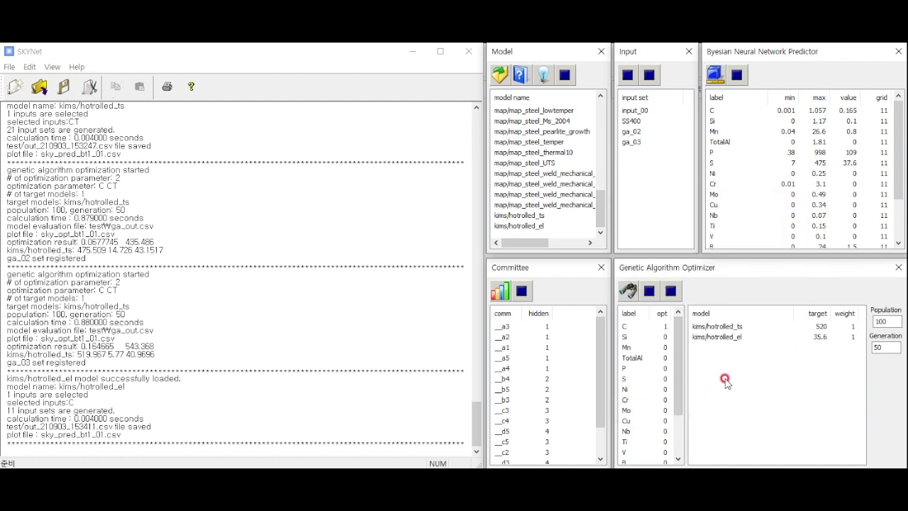
Run the genetic algorithm optimization for both targets, and examine and close its C, CT and norm plots
click(730, 338)
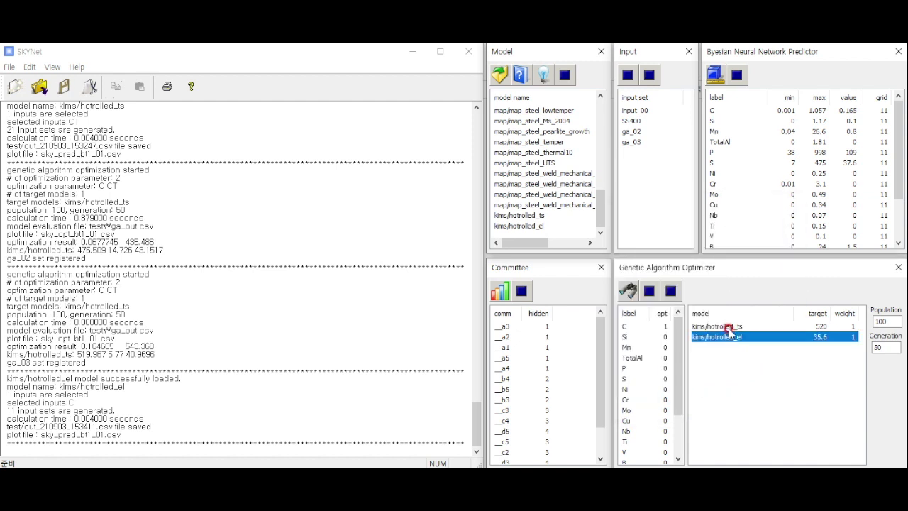
click(629, 290)
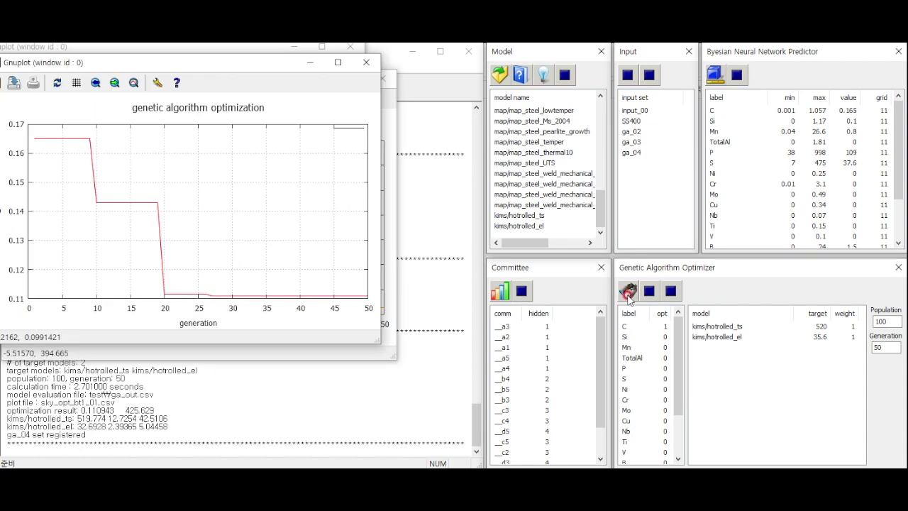
drag(237, 73, 467, 107)
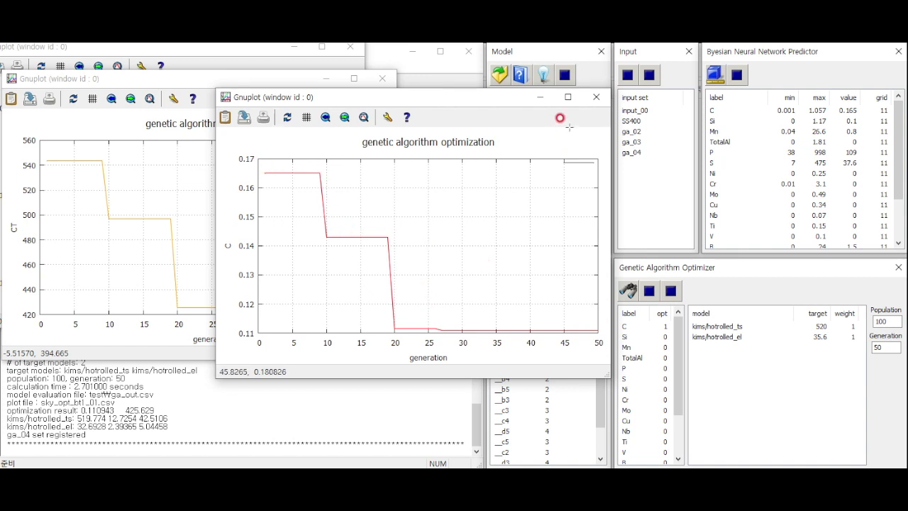
click(596, 97)
drag(234, 83, 437, 96)
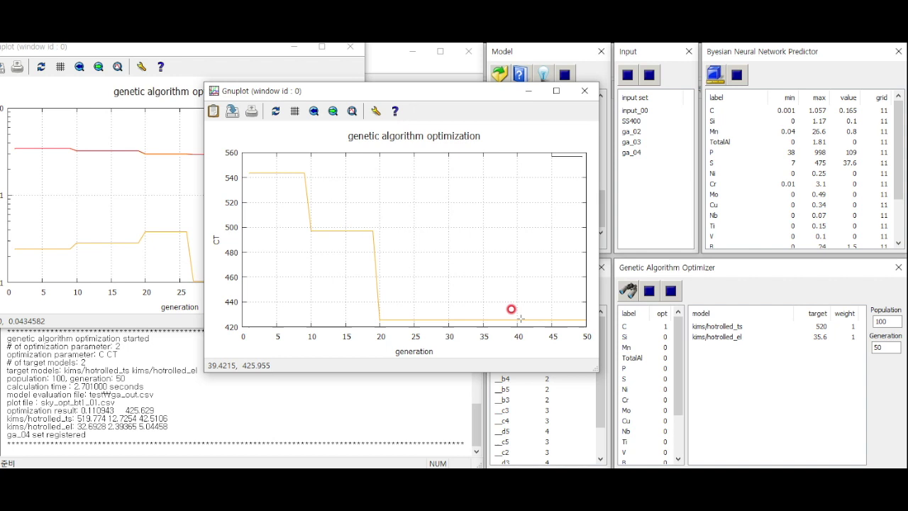
click(585, 95)
drag(239, 53, 491, 92)
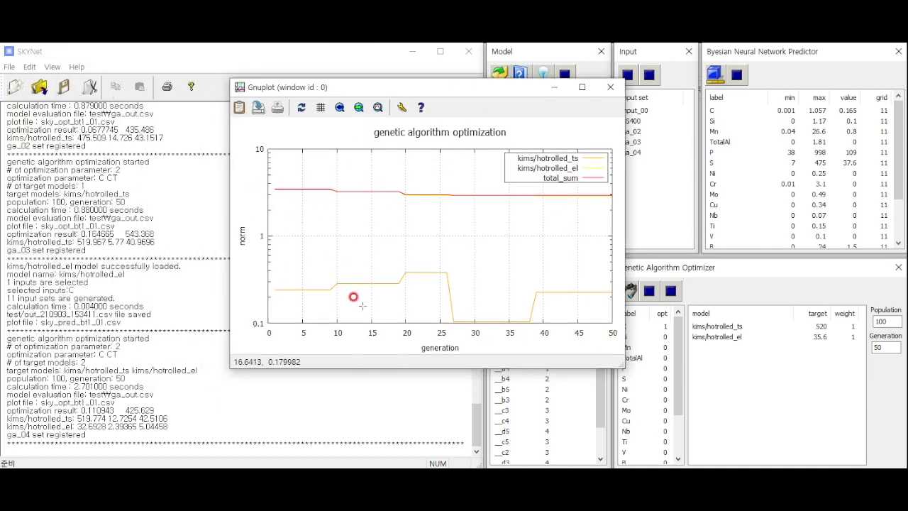
click(610, 86)
Set the kims/hotrolled_el target value to 40 and its weight to 10
click(735, 339)
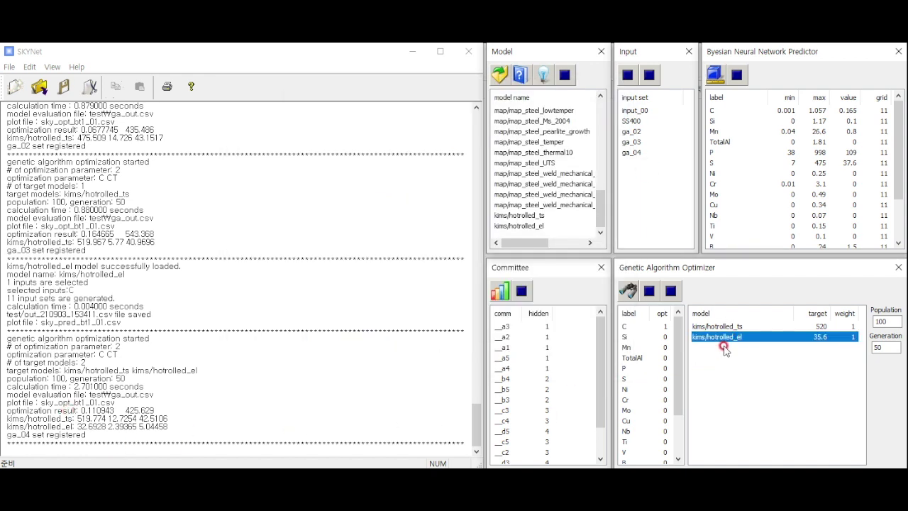
double_click(724, 339)
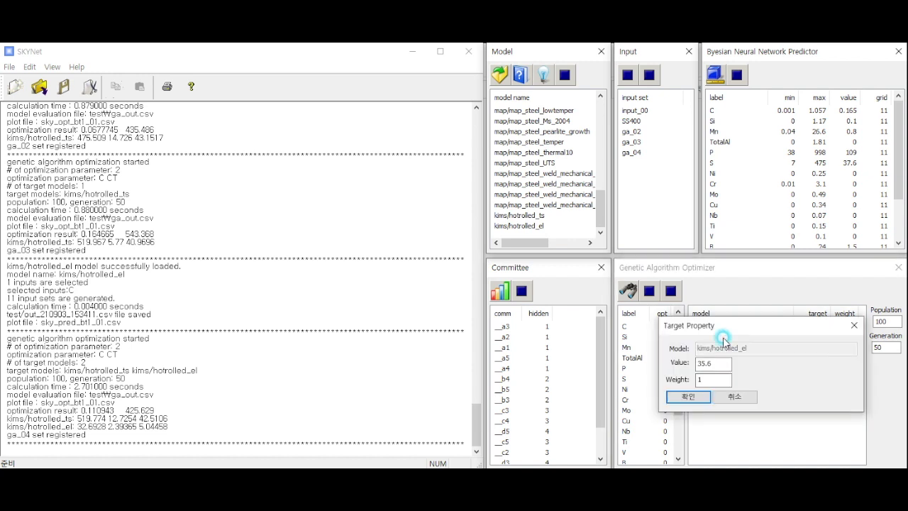
click(708, 379)
text(0)
click(687, 396)
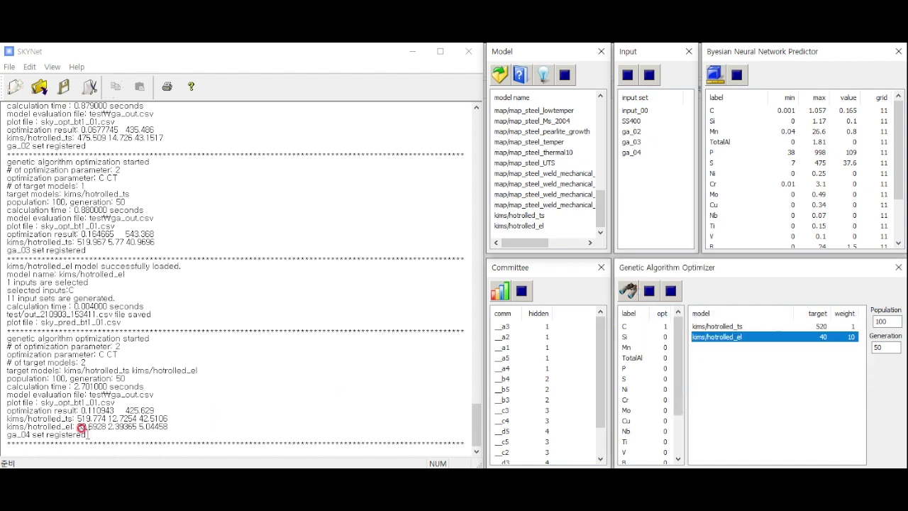
Rerun the two-target optimization with the reweighted kims/hotrolled_el target, and examine and close its plots
click(626, 290)
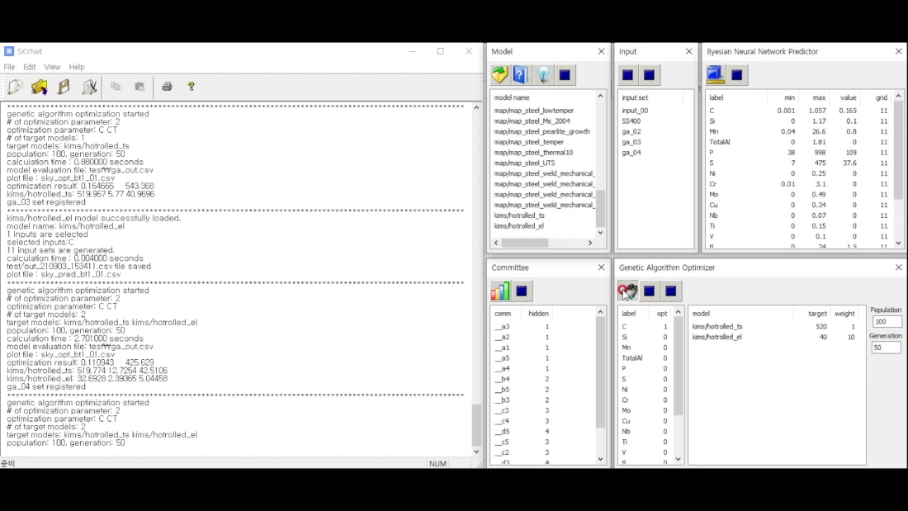
click(270, 60)
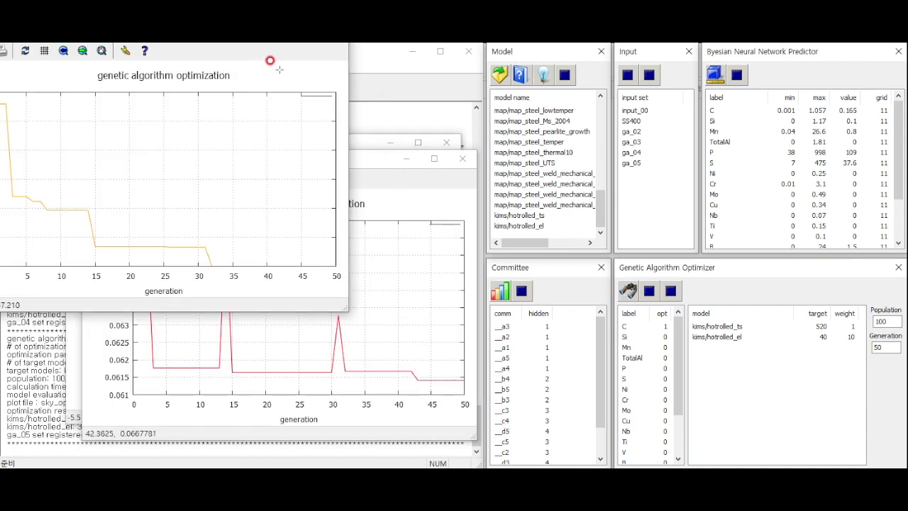
drag(263, 34, 402, 118)
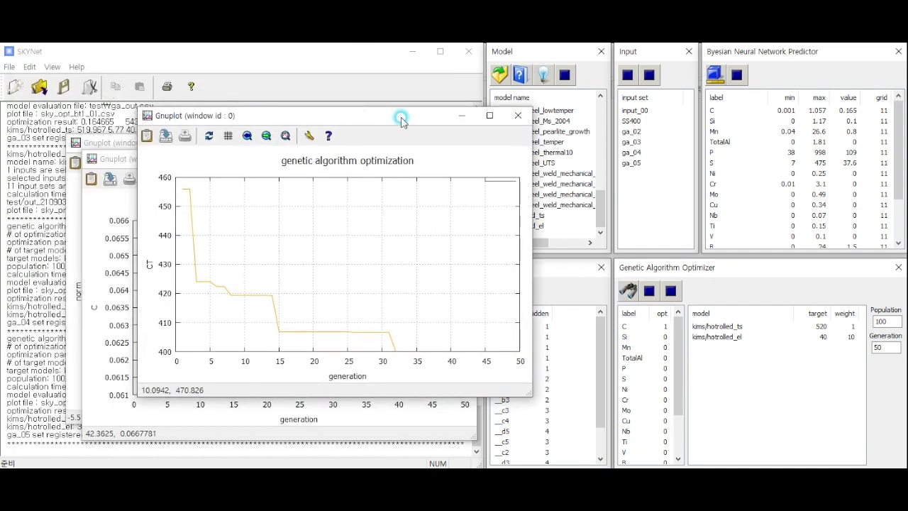
click(519, 117)
click(463, 161)
click(445, 143)
Examine the kims/hotrolled_ts and kims/hotrolled_el results logged for the latest optimization
click(125, 391)
double_click(100, 419)
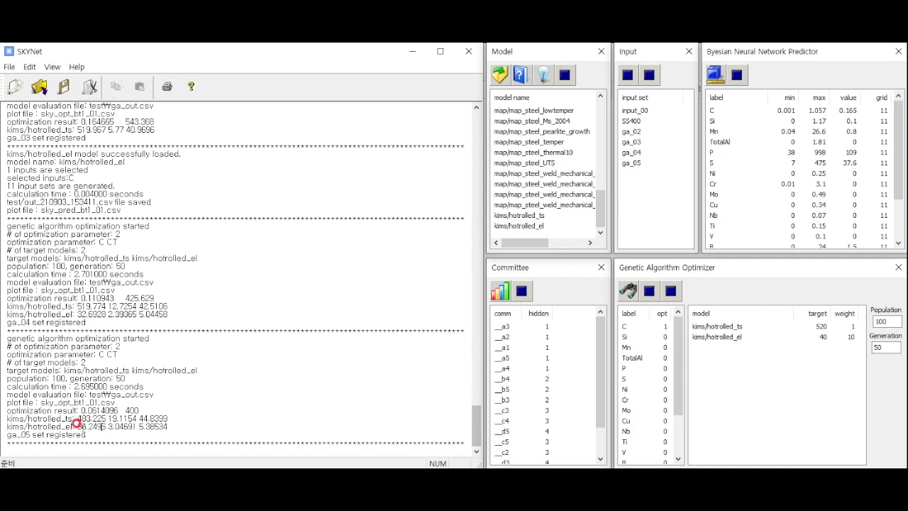
drag(77, 425, 96, 433)
double_click(82, 418)
Load the ga_05 input set and examine its C and CT values alongside the logged optimization results
click(727, 337)
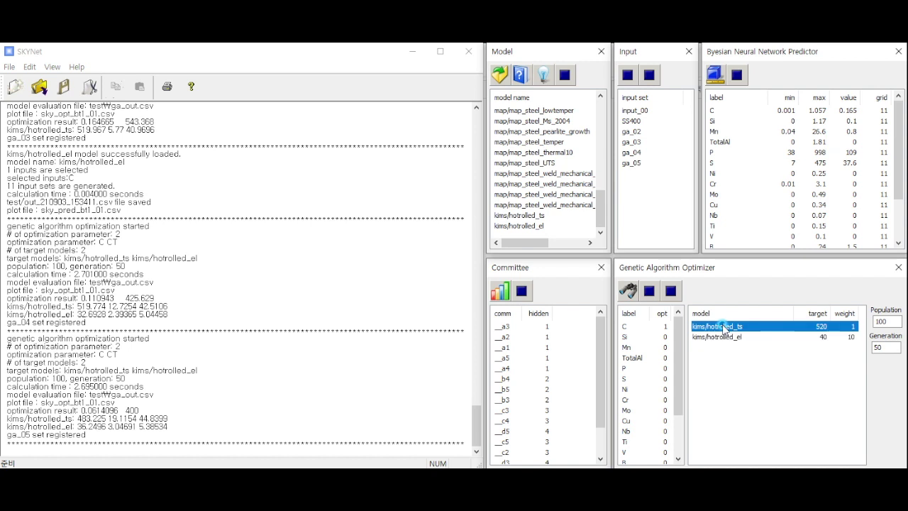
click(165, 429)
click(630, 163)
click(715, 112)
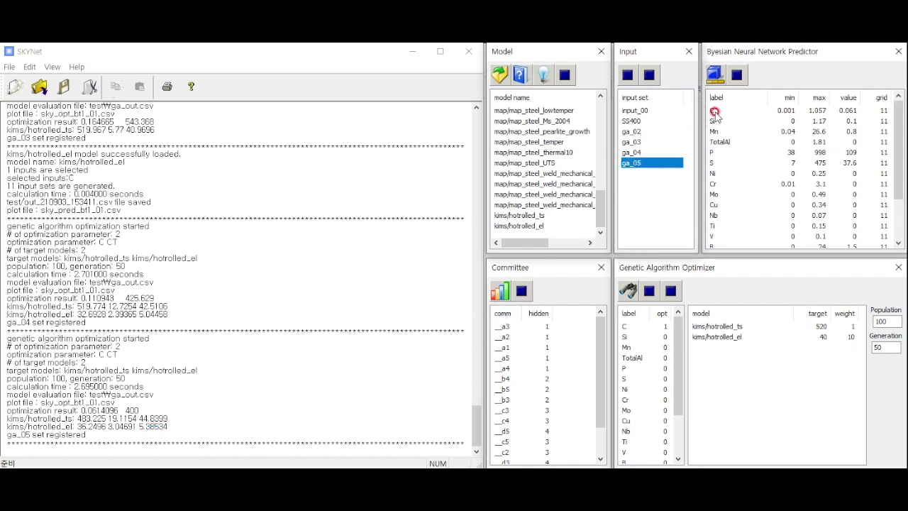
scroll(730, 163, down, 2)
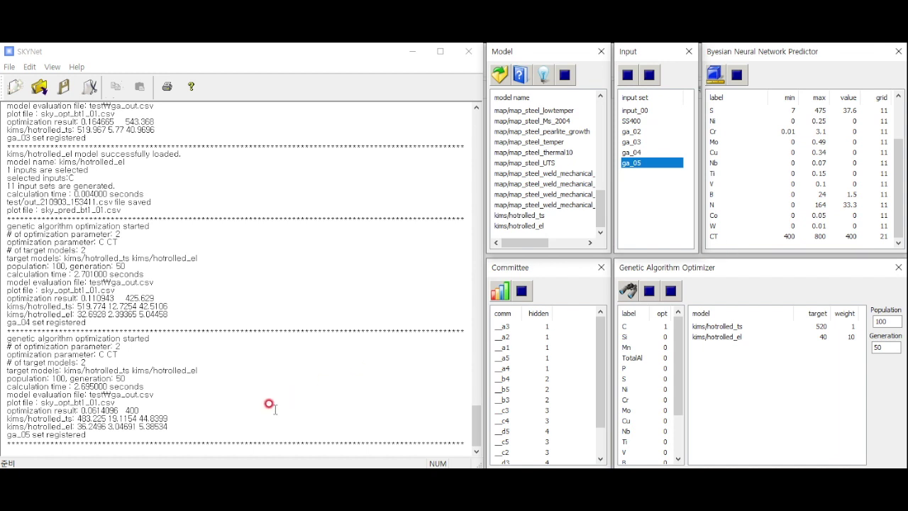
click(189, 433)
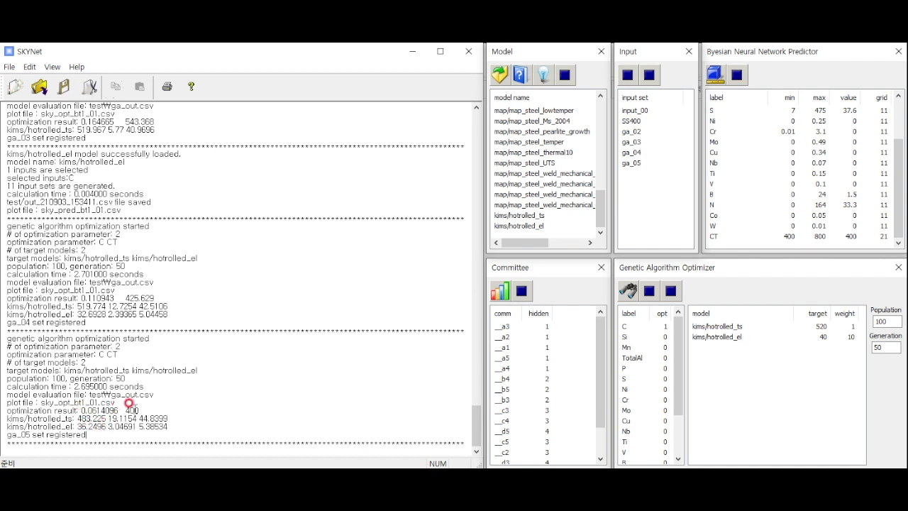
Try to set the CT input's value to 300 while keeping its existing range
double_click(718, 236)
drag(795, 157, 776, 155)
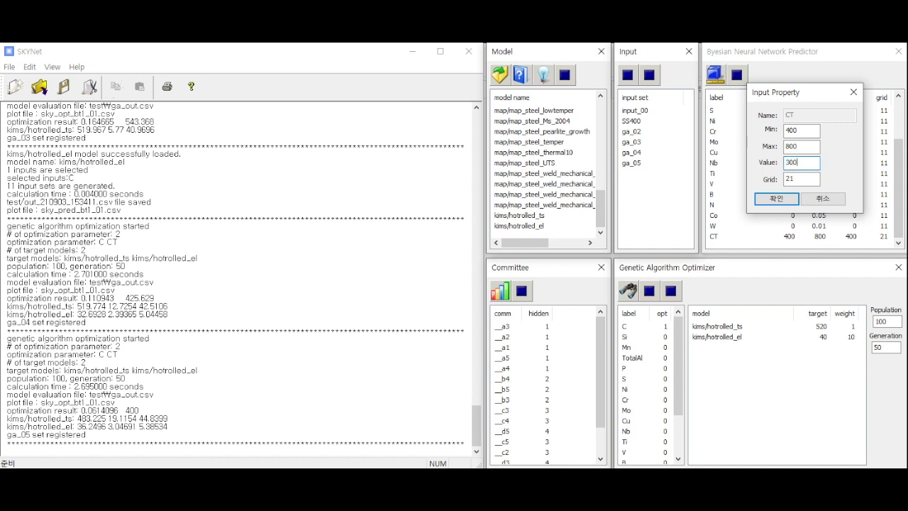
text(300)
click(777, 199)
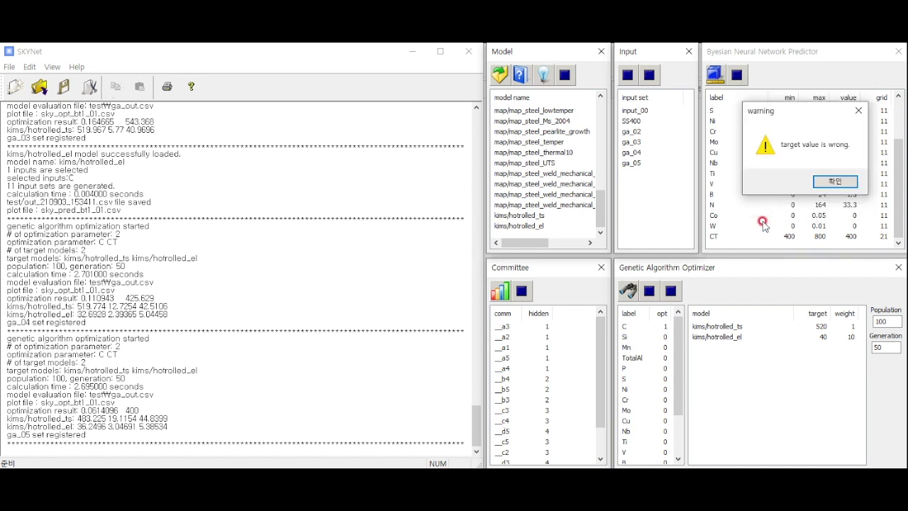
click(836, 182)
Set the CT input's minimum to 300
click(766, 237)
double_click(769, 236)
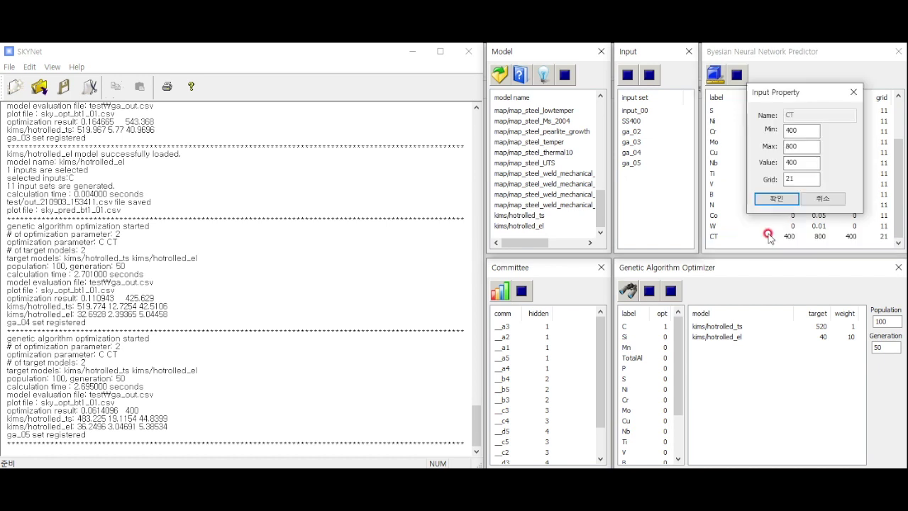
click(794, 130)
drag(794, 131, 757, 132)
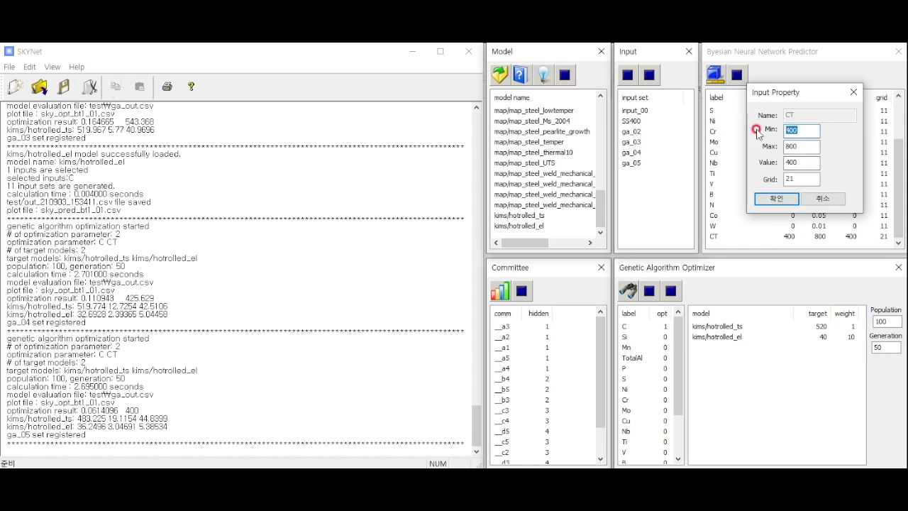
click(776, 199)
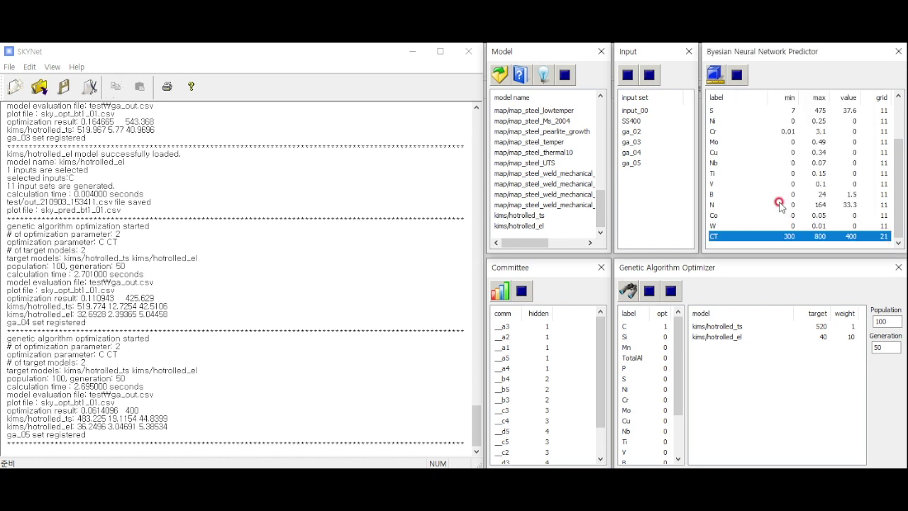
Rerun the two-target genetic algorithm optimization with the widened CT range, and close its plots
click(628, 296)
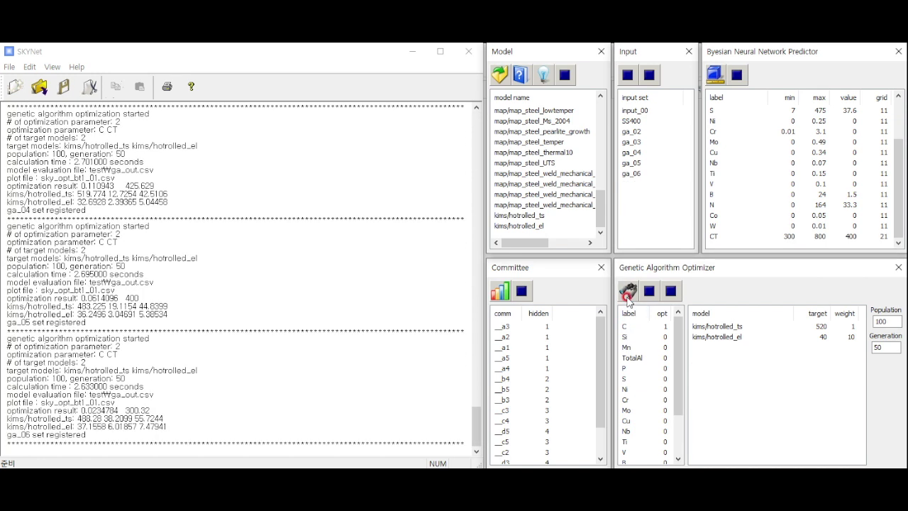
click(413, 111)
click(398, 94)
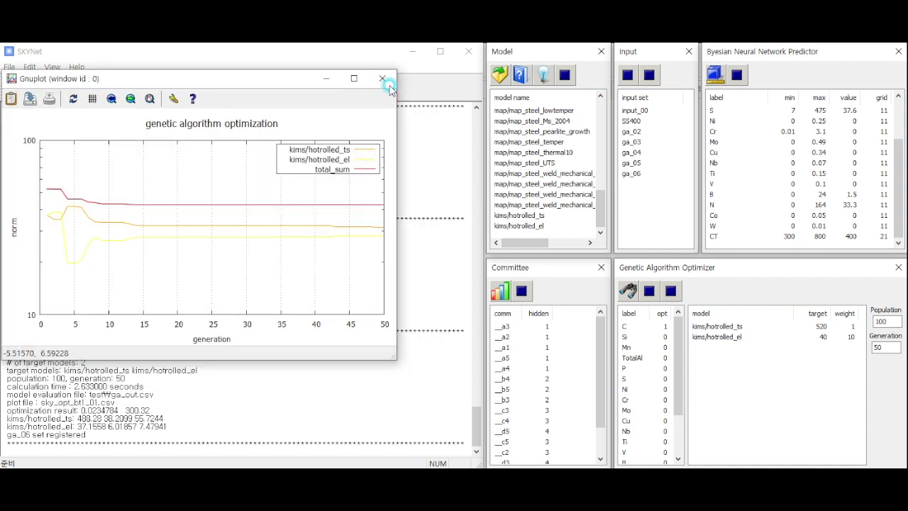
click(382, 78)
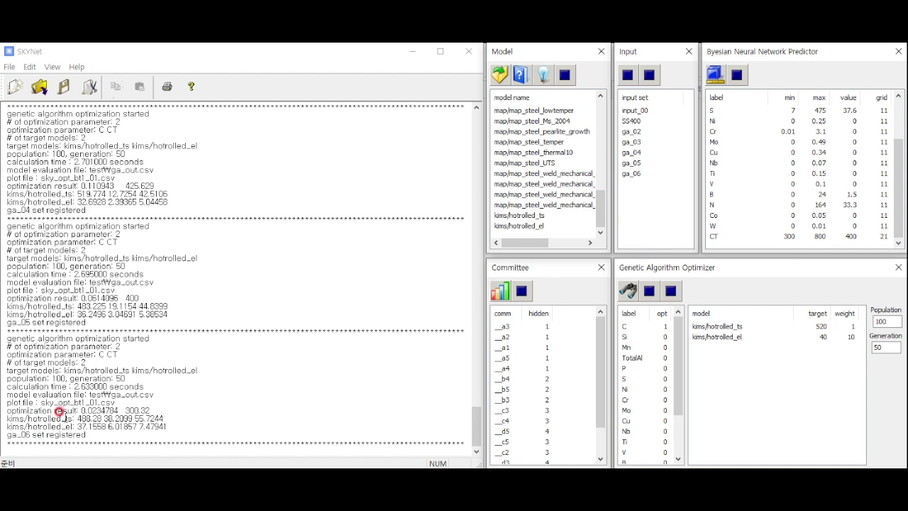
Examine the C and CT optimum and the kims/hotrolled_ts and kims/hotrolled_el results logged for the latest run
drag(12, 405, 142, 415)
drag(86, 419, 111, 426)
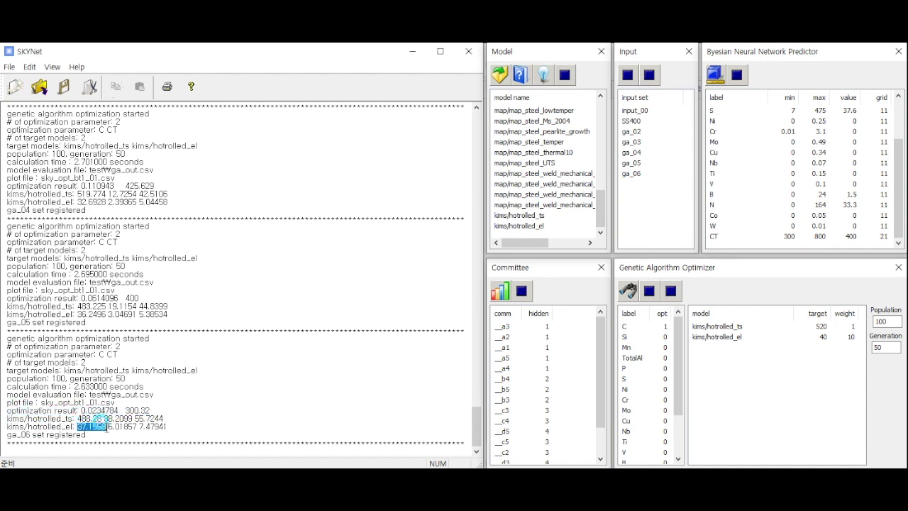
click(119, 426)
Save the current session as an XML file named data01 in the skynet_v01 folder
click(8, 67)
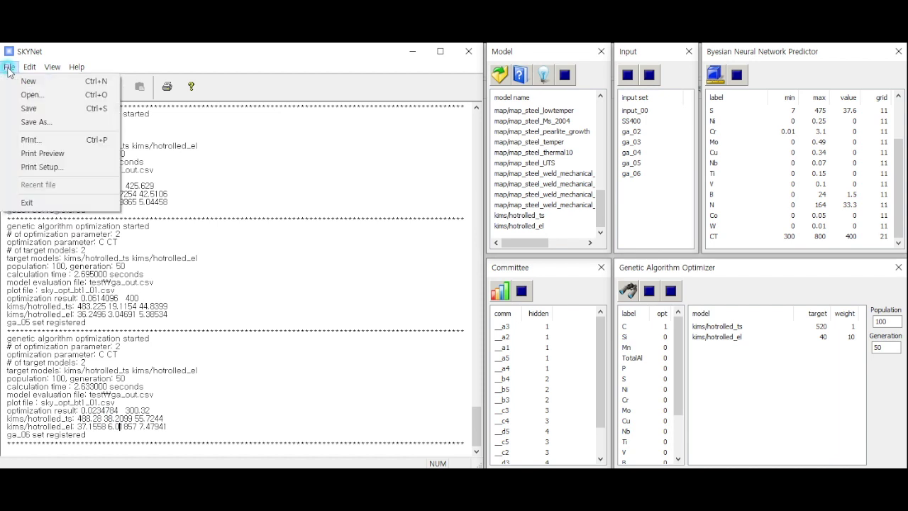
click(22, 122)
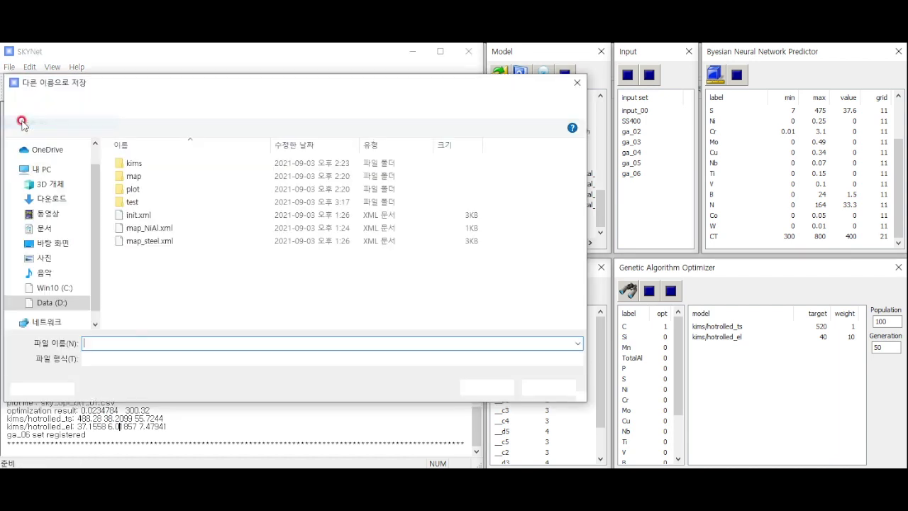
click(186, 341)
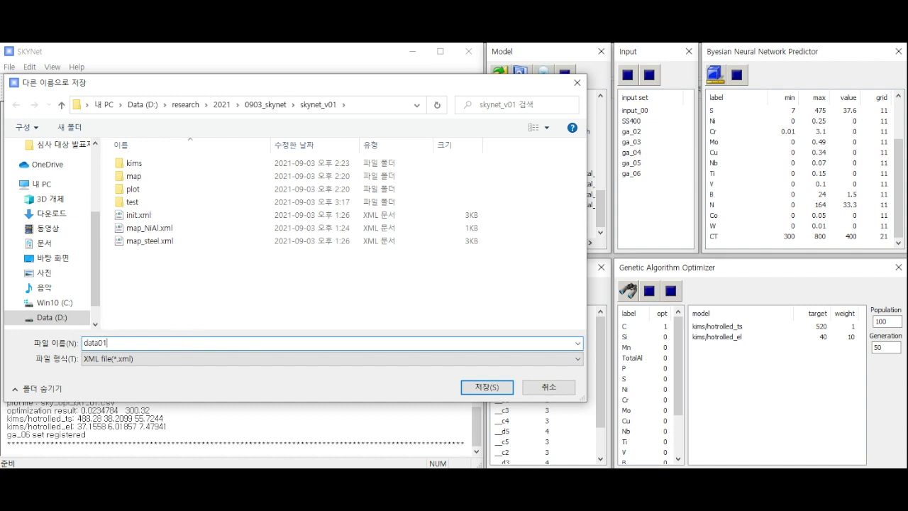
key(Return)
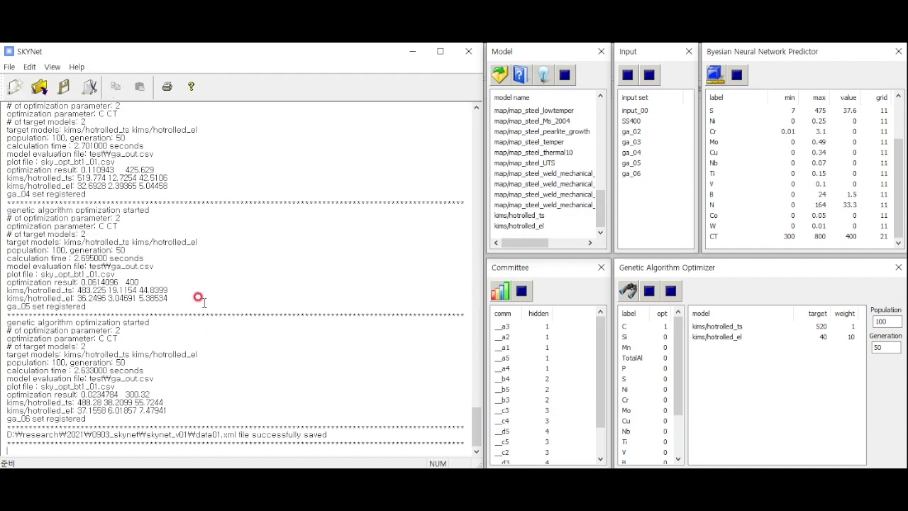
Start a new empty session and load the models from map_NiAl.xml
click(14, 87)
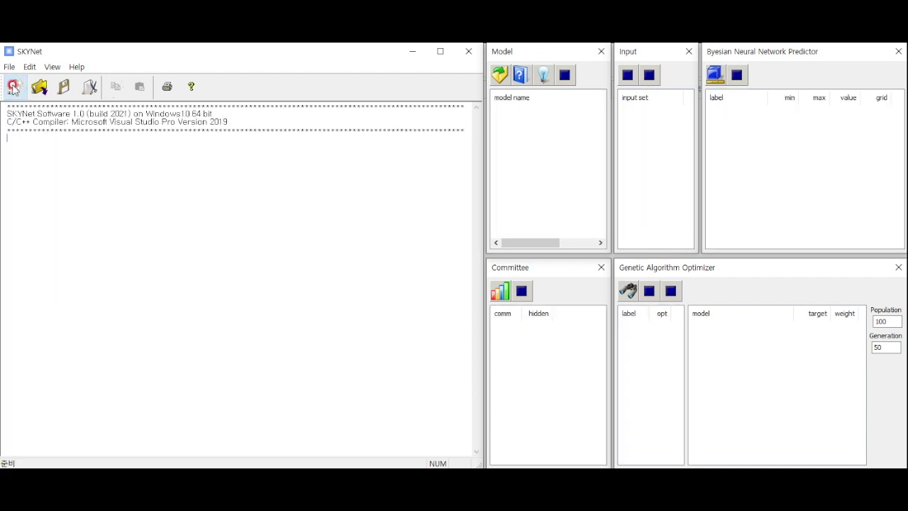
click(10, 67)
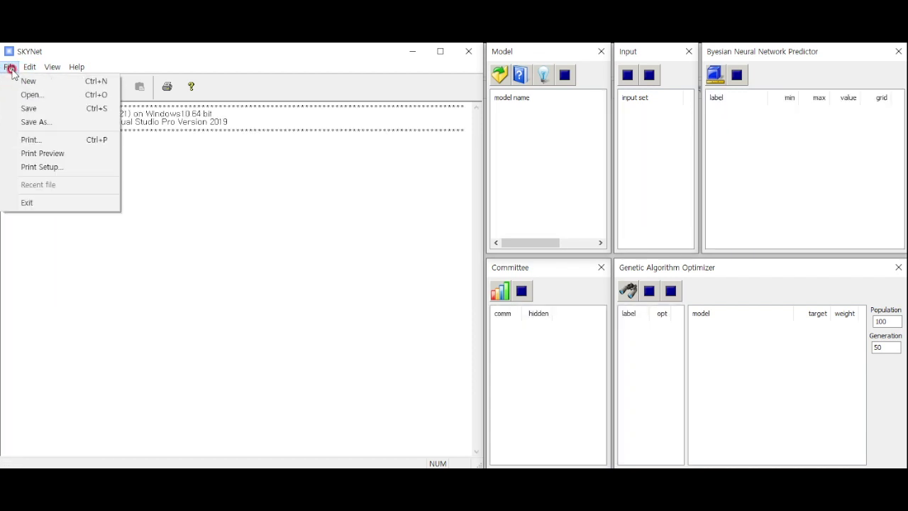
click(30, 93)
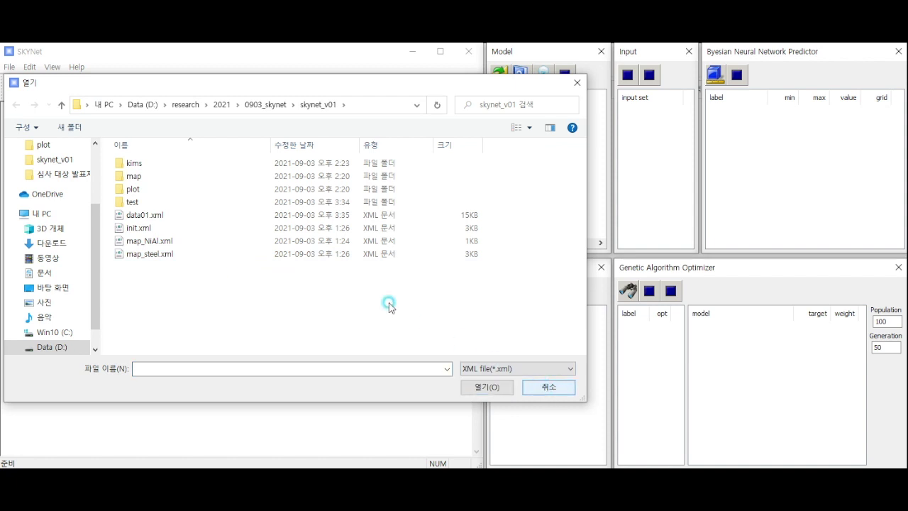
double_click(153, 241)
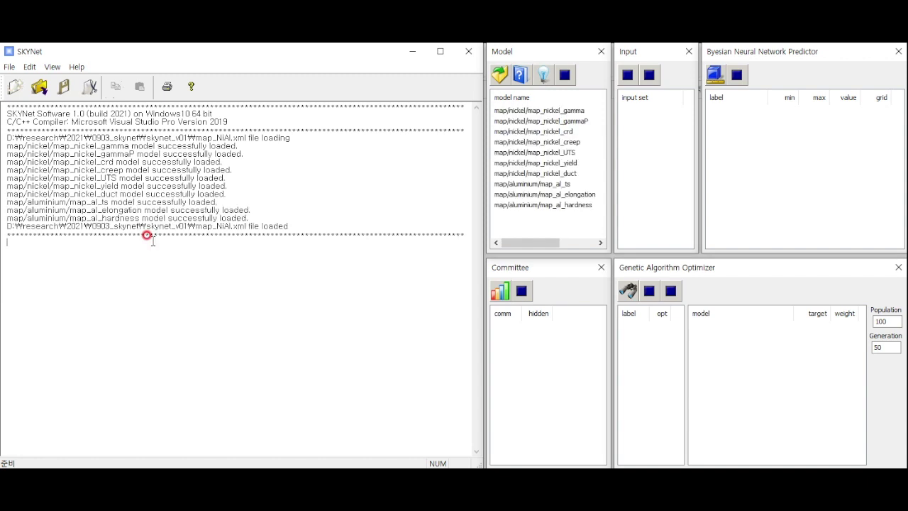
Look through the loaded nickel and aluminium models, ending with map/aluminium/map_al_hardness, to view their committees
click(517, 112)
click(518, 122)
click(532, 164)
click(544, 195)
click(544, 205)
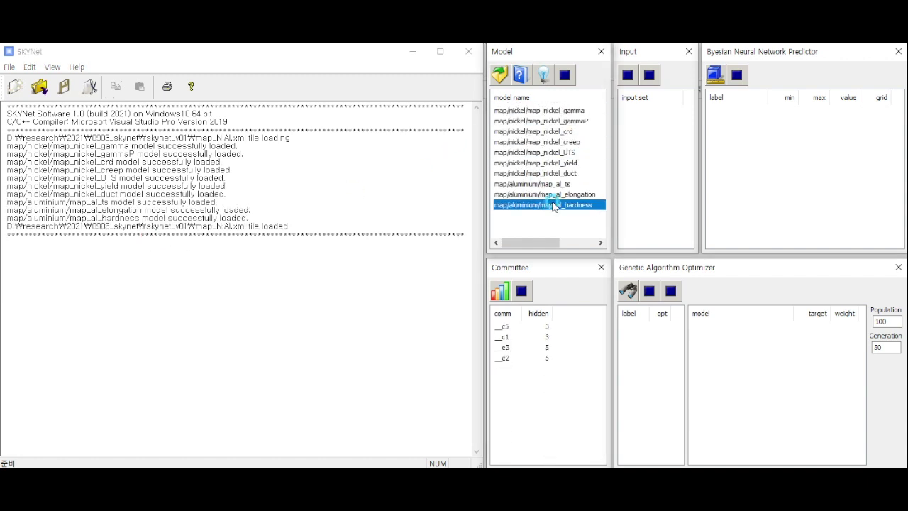
Close SKYNet and the file window showing the map_steel_ac1 folder
click(468, 54)
click(410, 289)
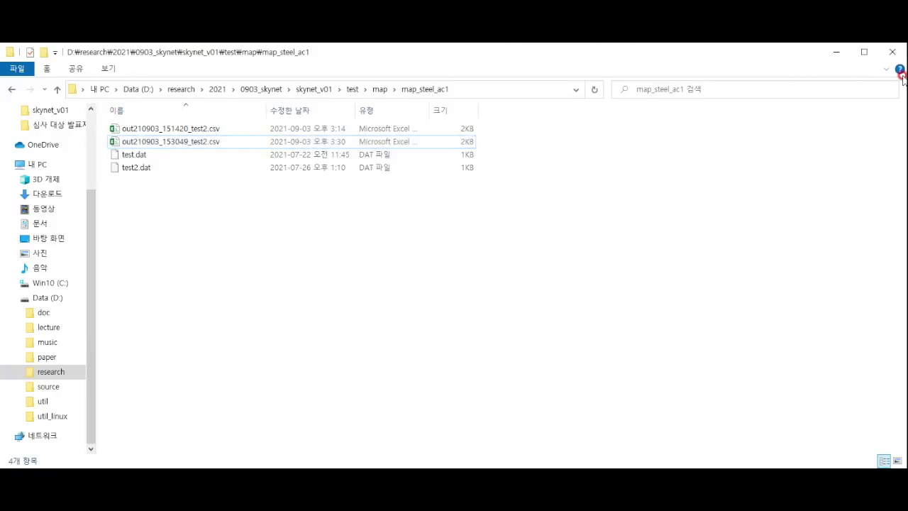
click(897, 56)
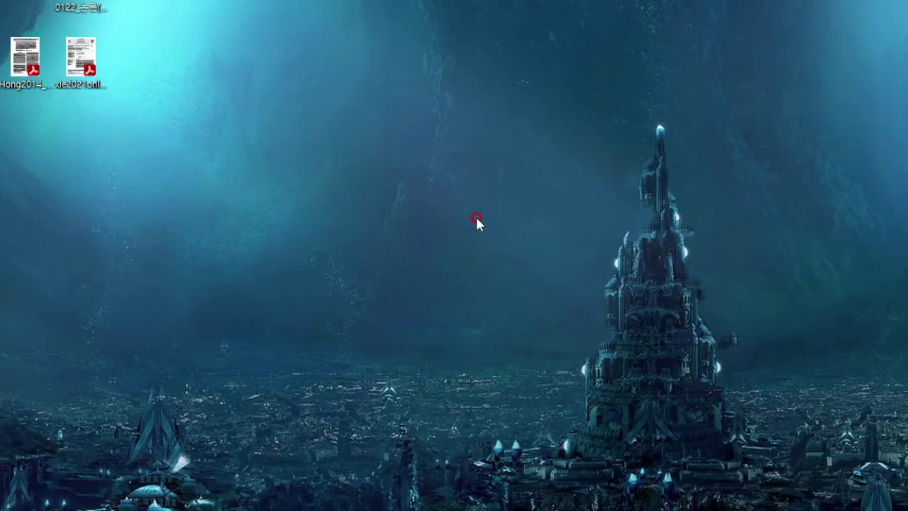